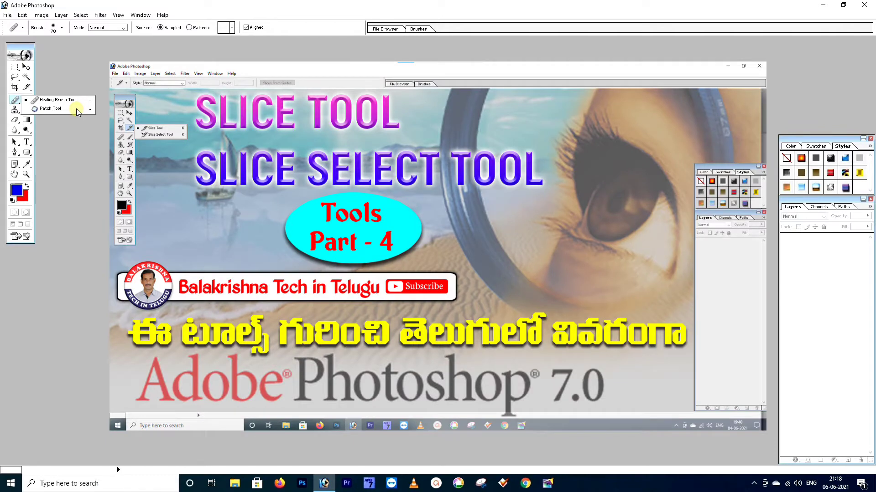
# - Open the Forehead-Breakouts.jpg photo and fit it on the screen
pyautogui.click(8, 15)
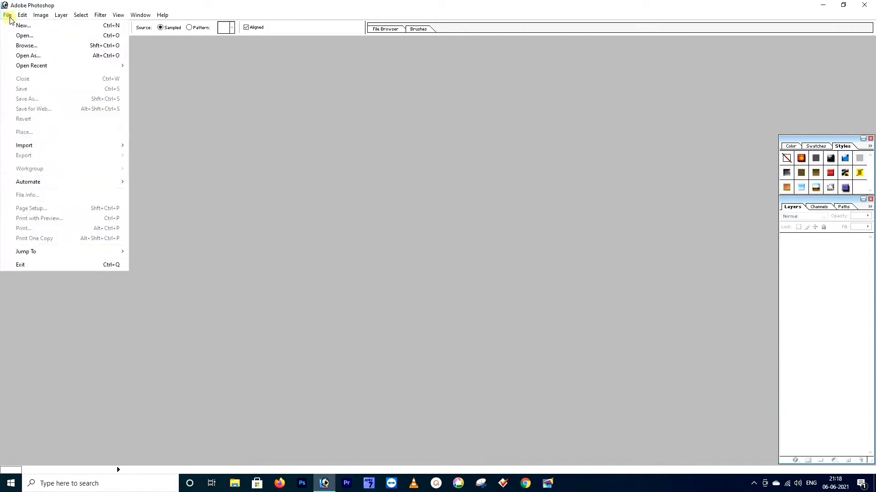
pyautogui.click(24, 35)
pyautogui.click(428, 173)
pyautogui.click(638, 292)
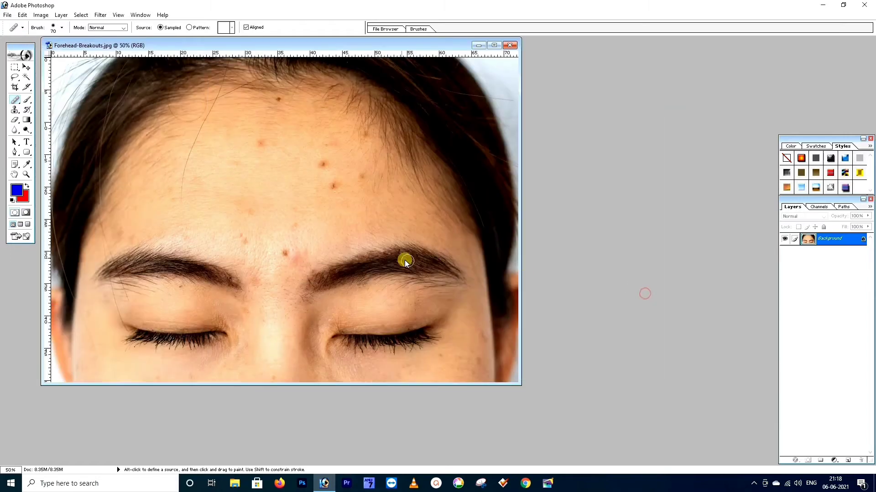
pyautogui.click(26, 174)
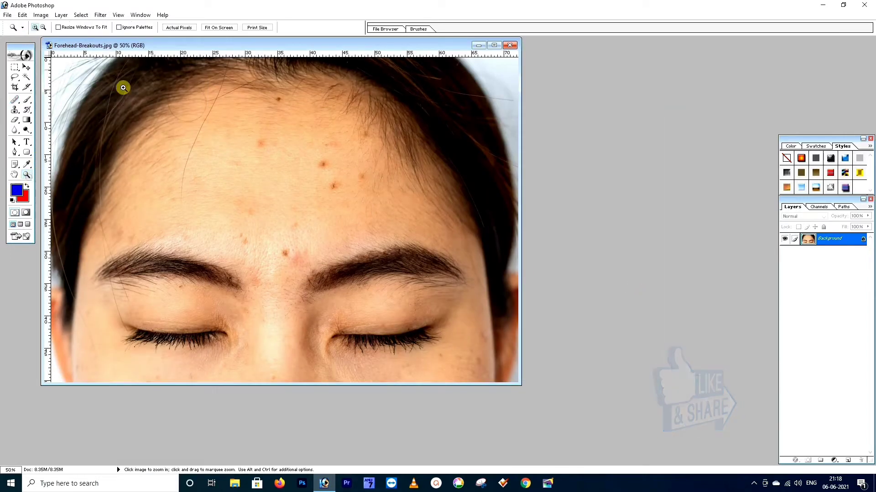
pyautogui.click(219, 28)
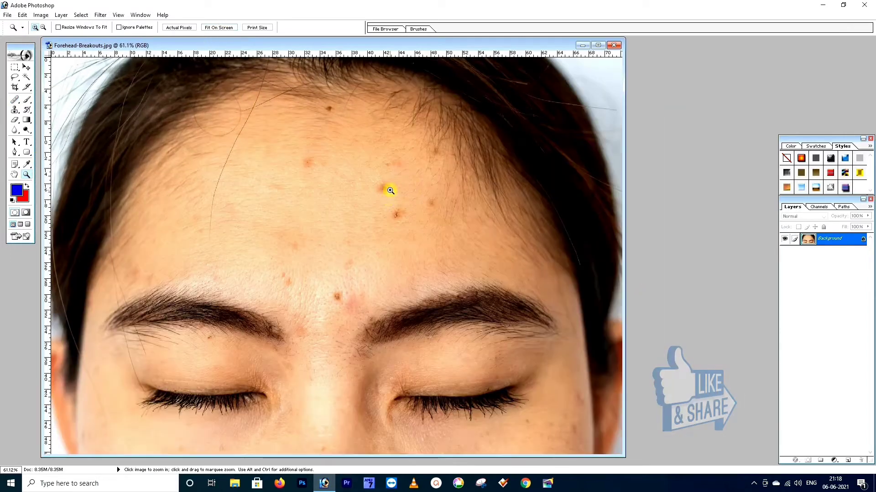
# - Activate the Healing Brush tool and set its brush to 17 px diameter and 100% hardness
pyautogui.click(16, 100)
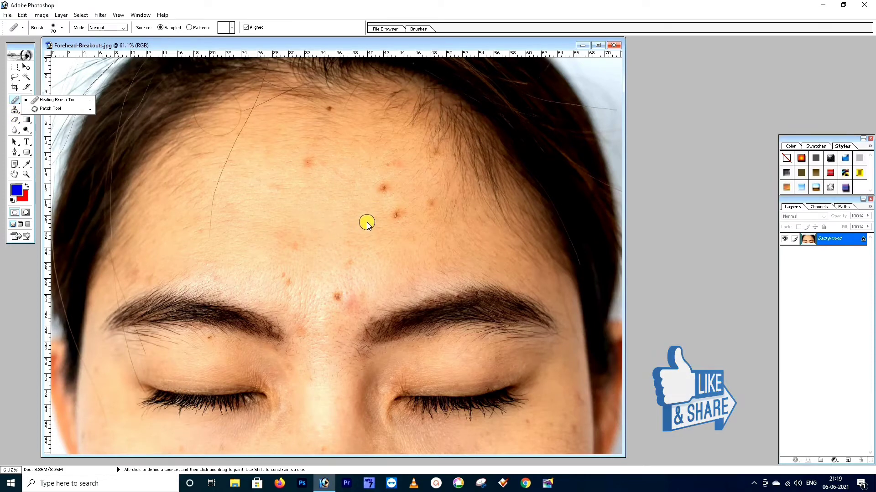
pyautogui.click(46, 101)
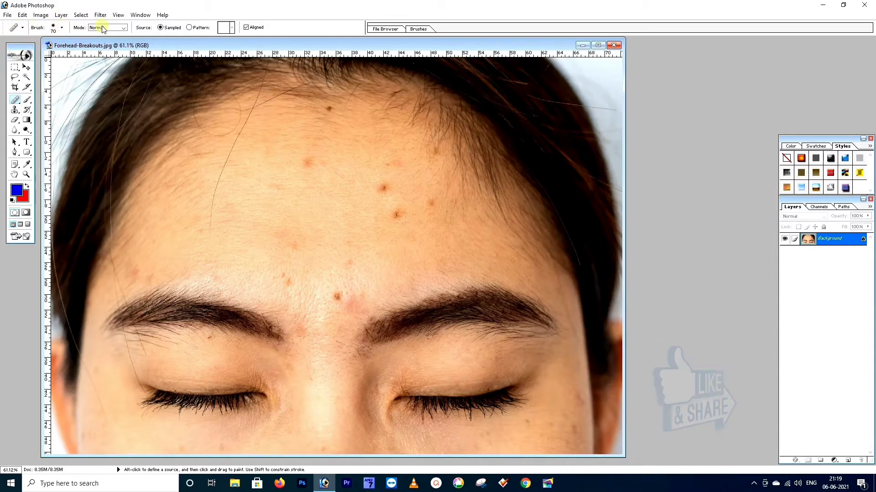
pyautogui.click(62, 28)
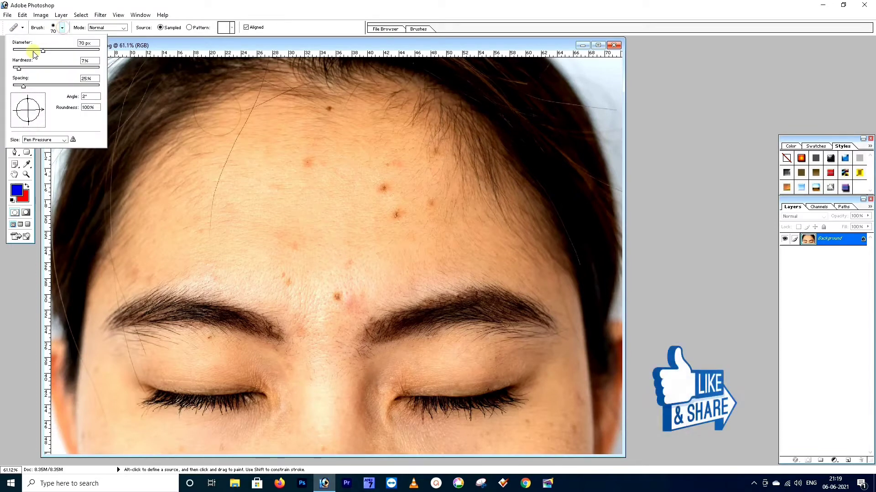
pyautogui.moveTo(28, 51)
pyautogui.mouseDown()
pyautogui.moveTo(18, 52)
pyautogui.moveTo(46, 52)
pyautogui.moveTo(20, 51)
pyautogui.moveTo(45, 69)
pyautogui.moveTo(112, 68)
pyautogui.mouseUp()
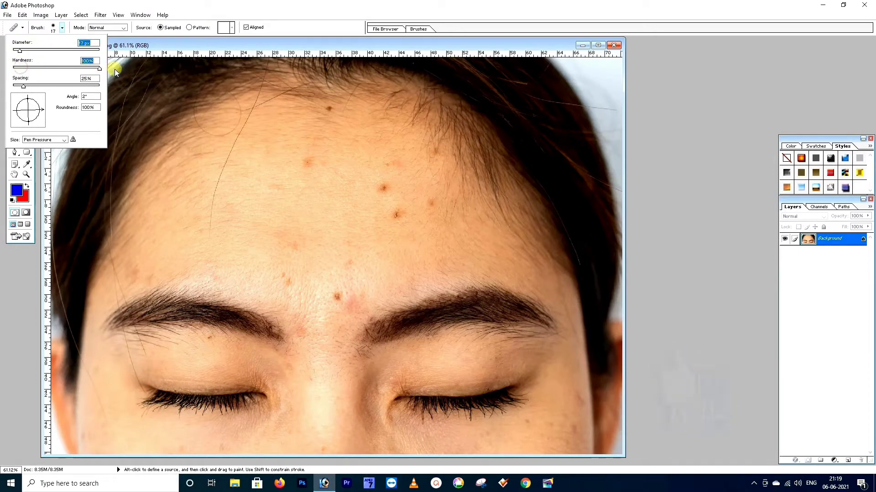
pyautogui.click(63, 29)
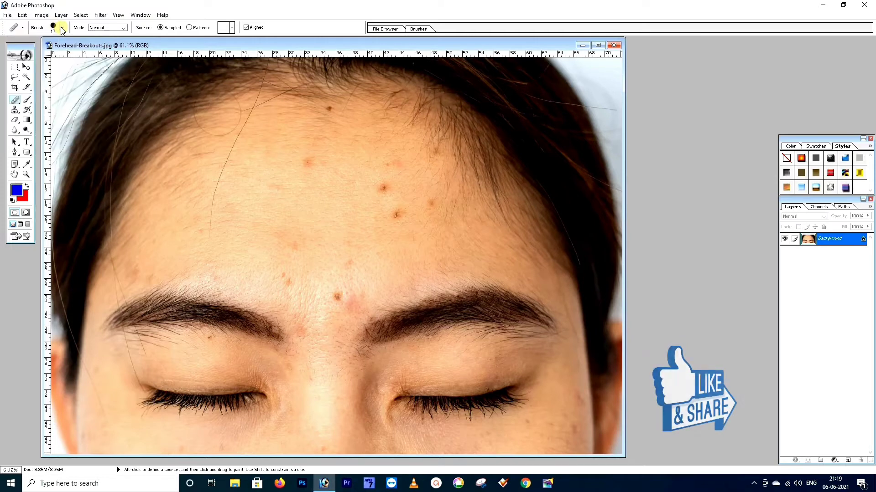
# - Set the healing brush to 81 px diameter, 0% hardness, 13% spacing and a -2° angle
pyautogui.click(63, 29)
pyautogui.click(88, 79)
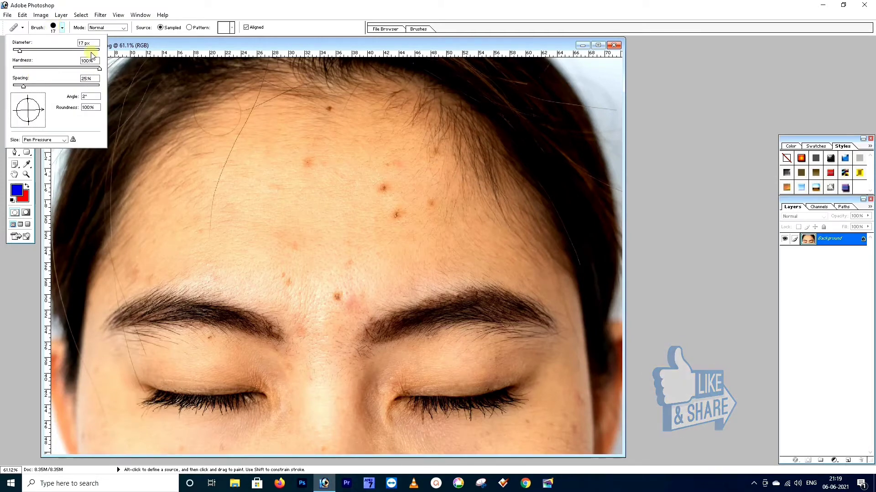
pyautogui.moveTo(99, 69); pyautogui.dragTo(9, 69)
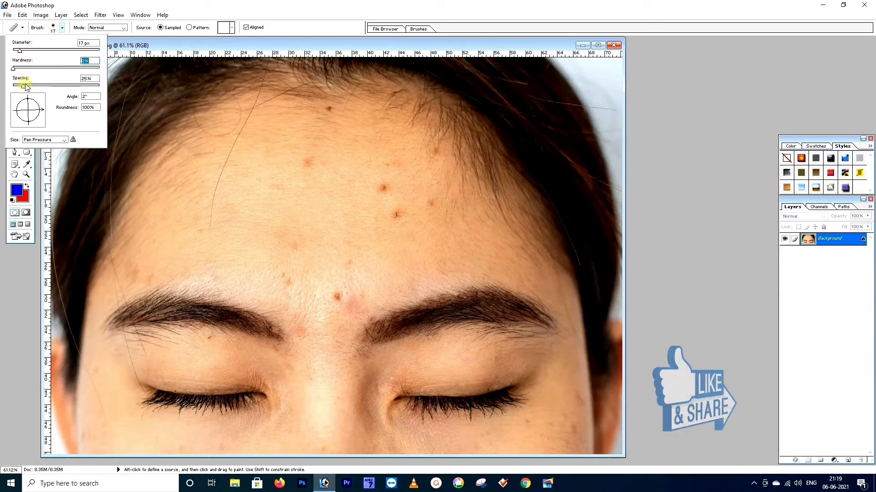
pyautogui.moveTo(19, 87); pyautogui.dragTo(17, 86)
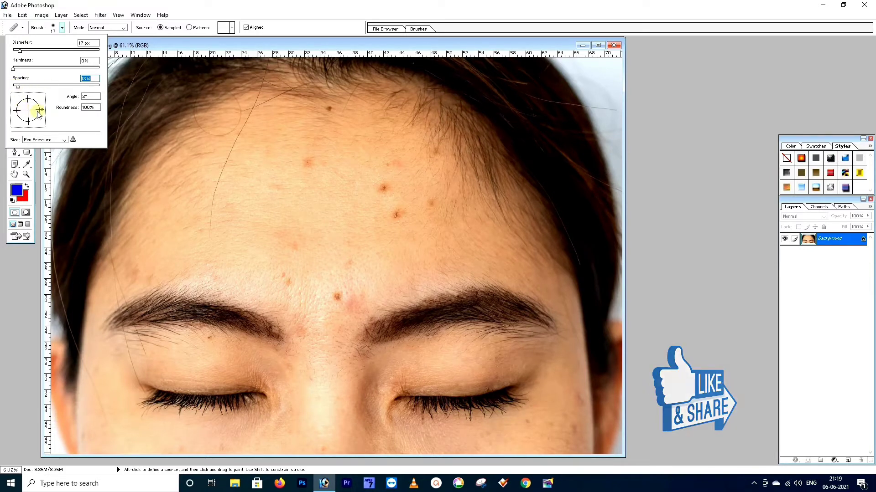
pyautogui.moveTo(38, 111)
pyautogui.mouseDown()
pyautogui.moveTo(36, 104)
pyautogui.moveTo(50, 111)
pyautogui.mouseUp()
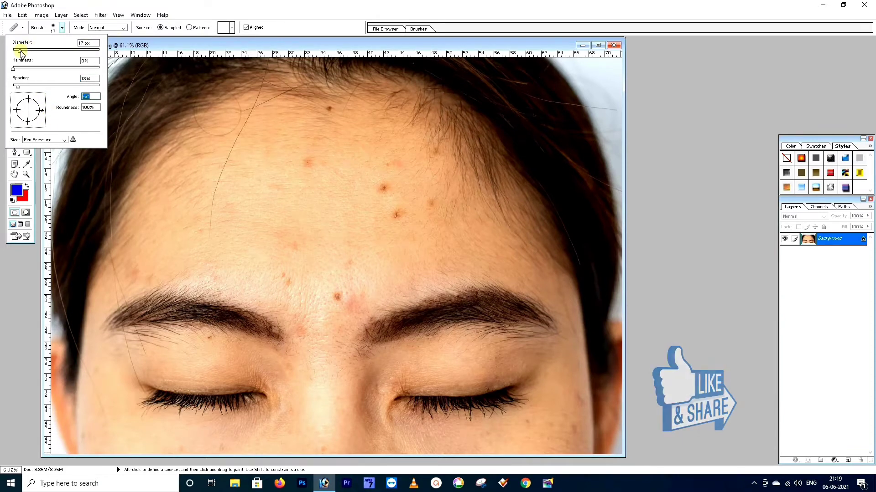
pyautogui.moveTo(19, 54); pyautogui.dragTo(47, 52)
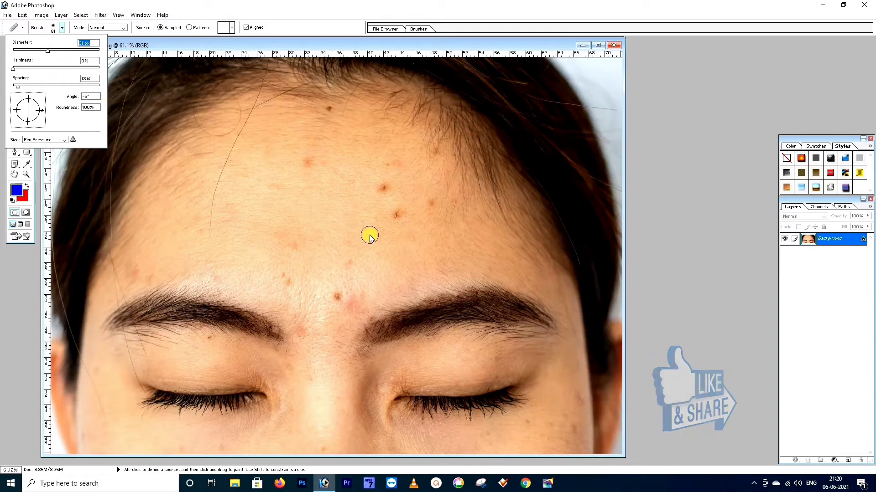
# - Bring up the Windows On-Screen Keyboard to examine the bracket keys for brush sizing, and minimize it
pyautogui.click(113, 487)
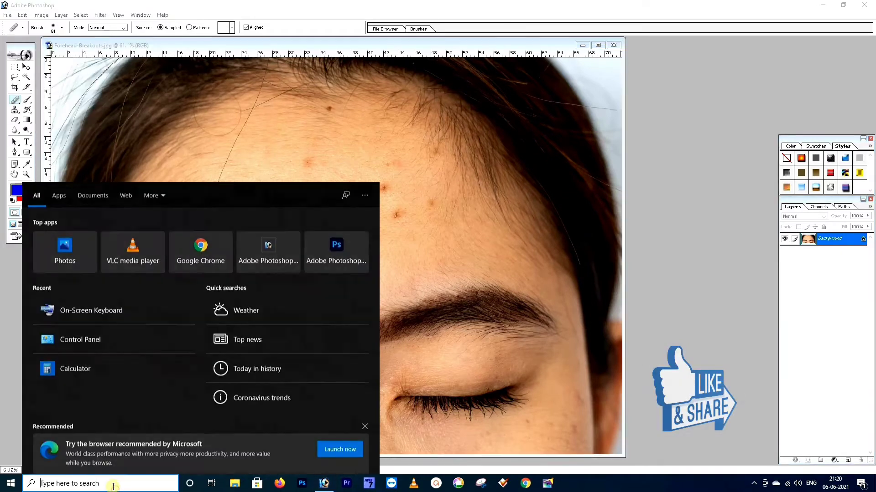
pyautogui.click(102, 310)
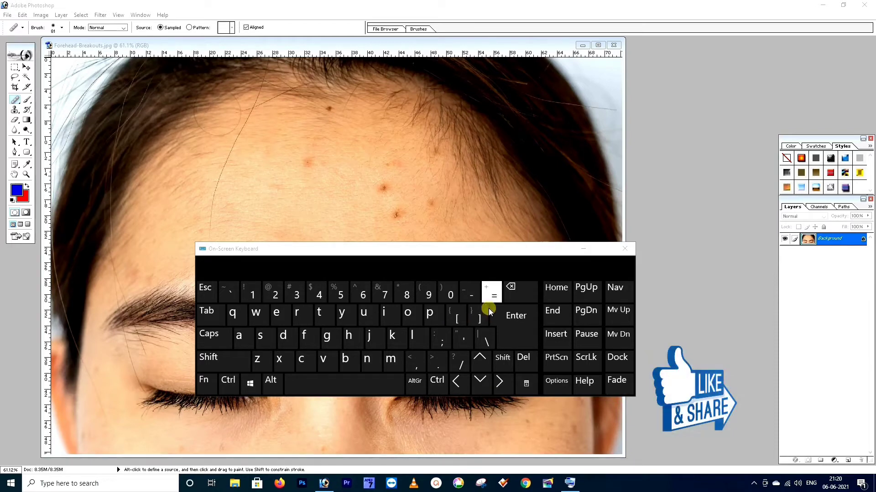
pyautogui.click(584, 251)
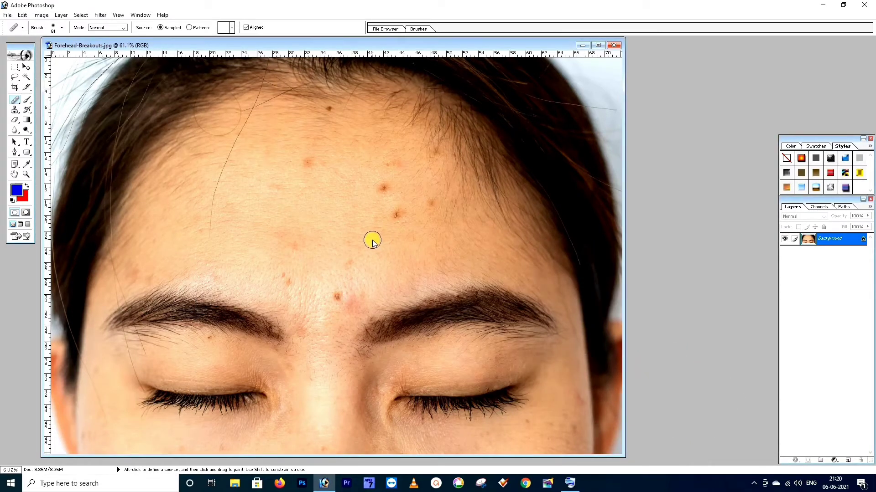
# - Enlarge the healing brush to 1300 px
pyautogui.press(']')
pyautogui.press(']')
pyautogui.press(']')
pyautogui.press(']')
pyautogui.press(']')
pyautogui.press(']')
pyautogui.press(']')
pyautogui.press(']')
pyautogui.press(']')
pyautogui.press(']')
pyautogui.press(']')
pyautogui.press(']')
pyautogui.press(']')
pyautogui.press(']')
pyautogui.press(']')
pyautogui.press(']')
pyautogui.press(']')
pyautogui.press(']')
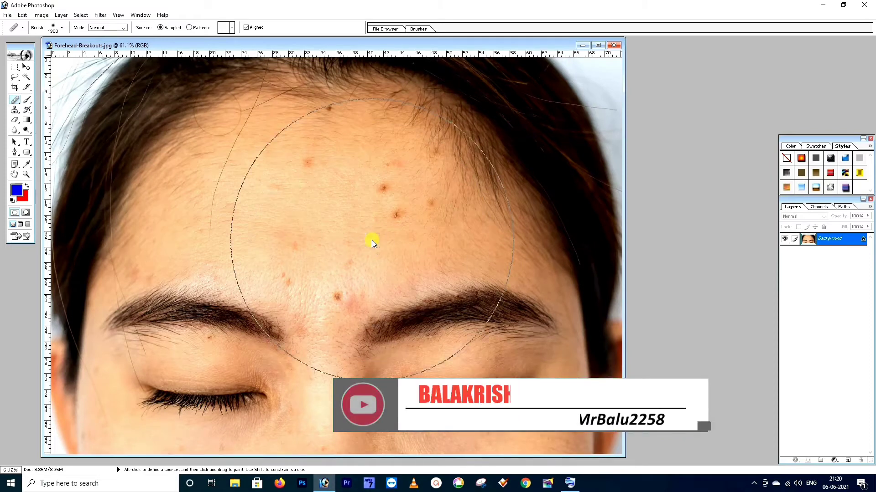
# - Shrink the healing brush to 70 px
pyautogui.press('[')
pyautogui.press('[')
pyautogui.press('[')
pyautogui.press('[')
pyautogui.press('[')
pyautogui.press('[')
pyautogui.press('[')
pyautogui.press('[')
pyautogui.press('[')
pyautogui.press('[')
pyautogui.press('[')
pyautogui.press('[')
pyautogui.press('[')
pyautogui.press('[')
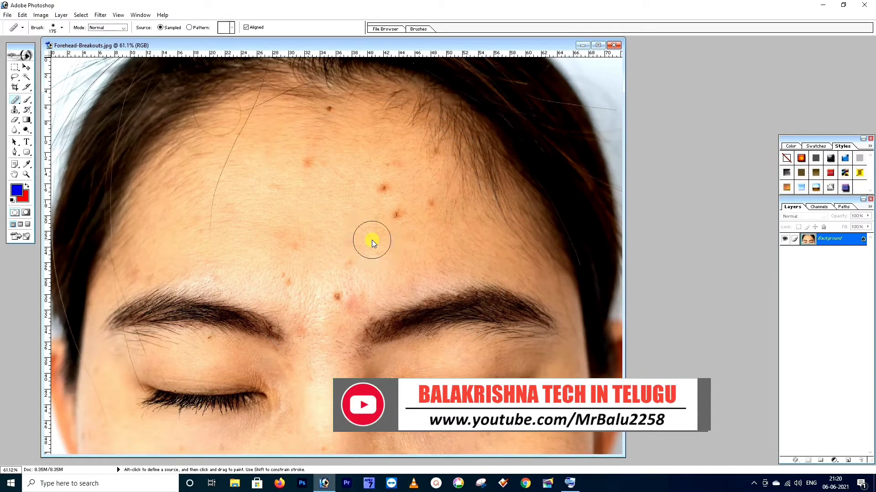
pyautogui.press('[')
pyautogui.press('[')
pyautogui.press('[')
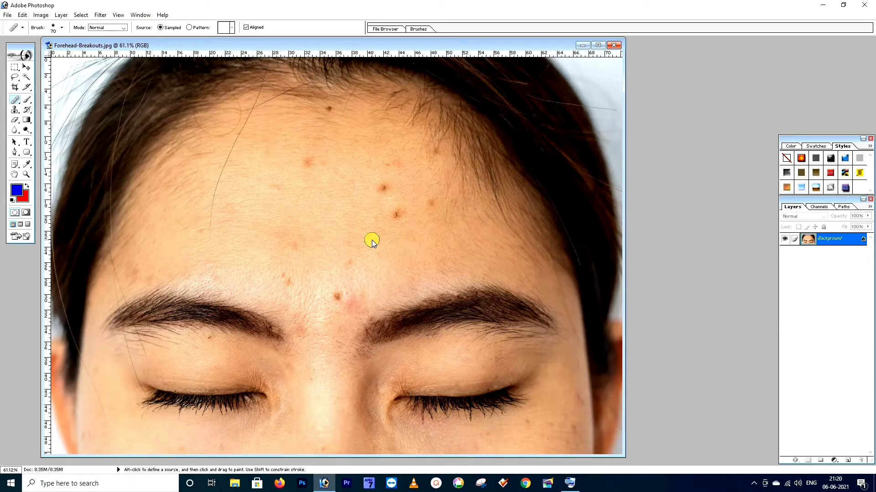
# - Set the healing brush size to 150 px and look through the brush's blending mode options
pyautogui.press(']')
pyautogui.press(']')
pyautogui.press(']')
pyautogui.press('[')
pyautogui.press(']')
pyautogui.click(114, 29)
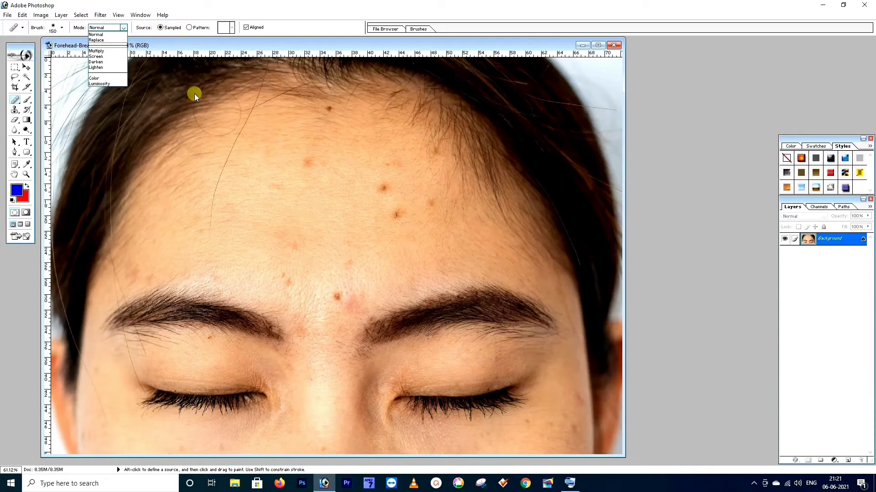
pyautogui.click(352, 243)
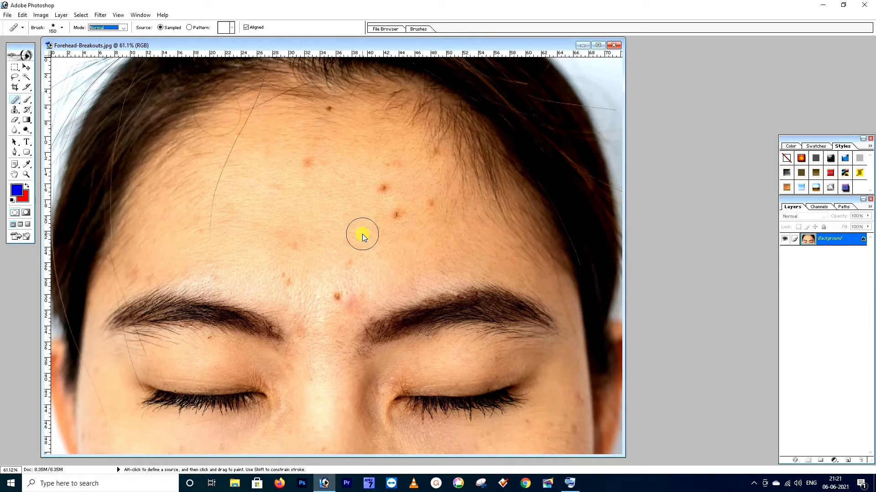
# - Try healing the forehead without a source point, and sample clear skin in the middle of the forehead as the source
pyautogui.click(362, 234)
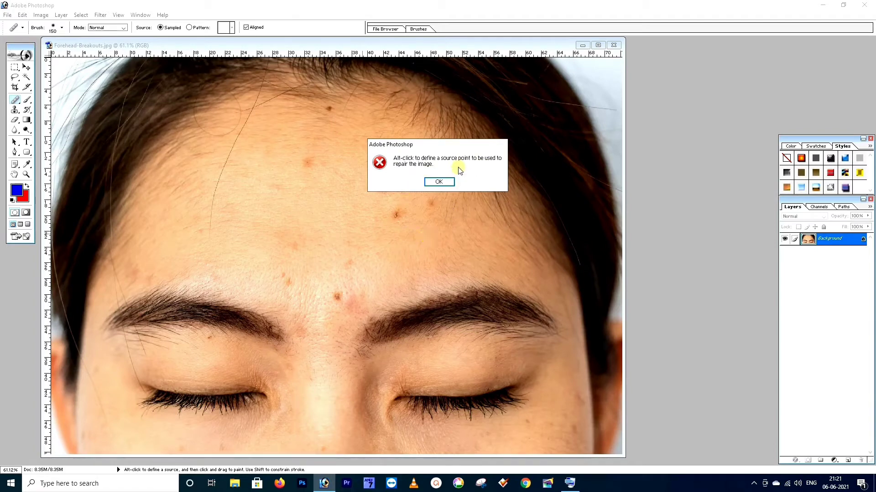
pyautogui.click(439, 182)
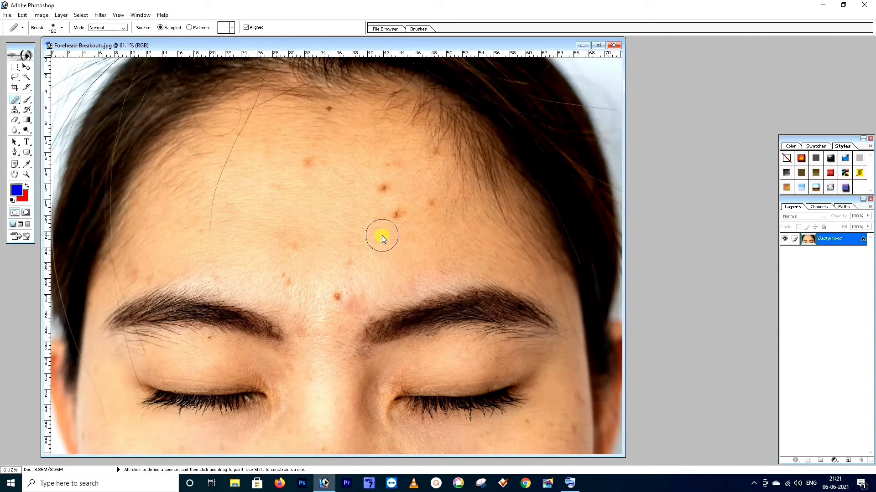
pyautogui.press('alt')
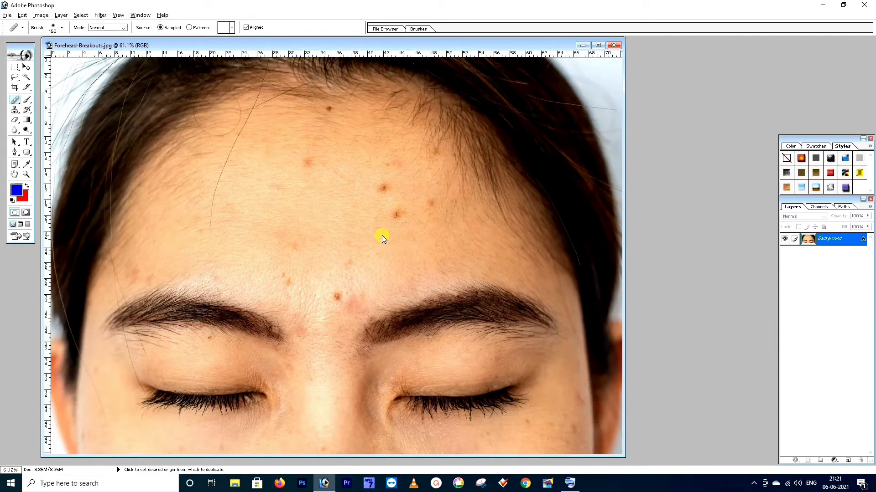
pyautogui.keyDown('alt'); pyautogui.click(382, 235); pyautogui.keyUp('alt')
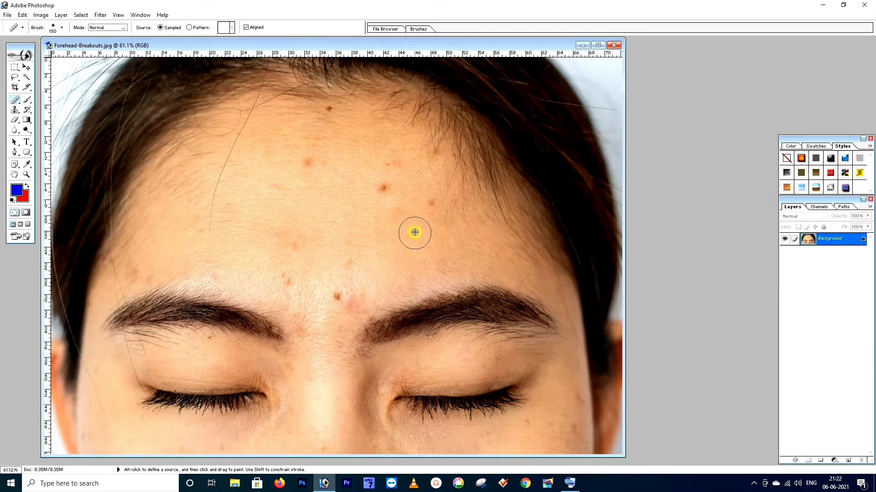
# - Heal the blemishes across the forehead and between the eyebrows with the Healing Brush
pyautogui.keyDown('alt'); pyautogui.click(393, 213); pyautogui.keyUp('alt')
pyautogui.click(382, 188)
pyautogui.click(309, 171)
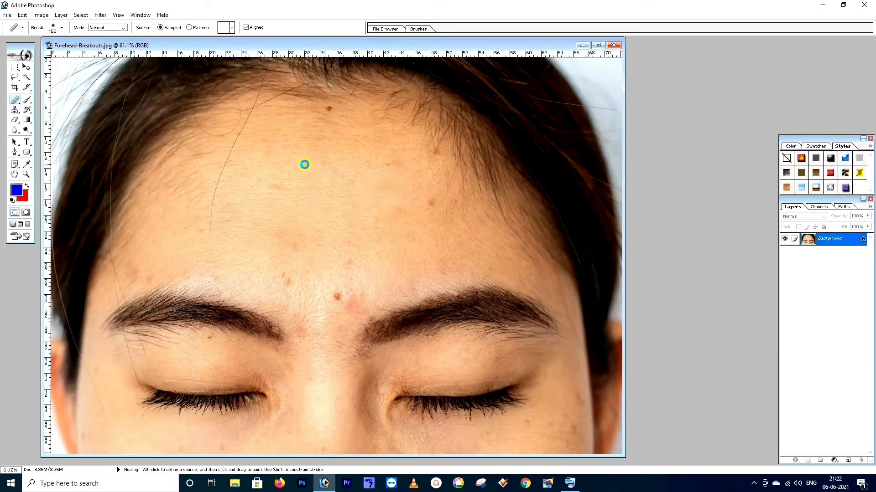
pyautogui.click(394, 164)
pyautogui.click(429, 202)
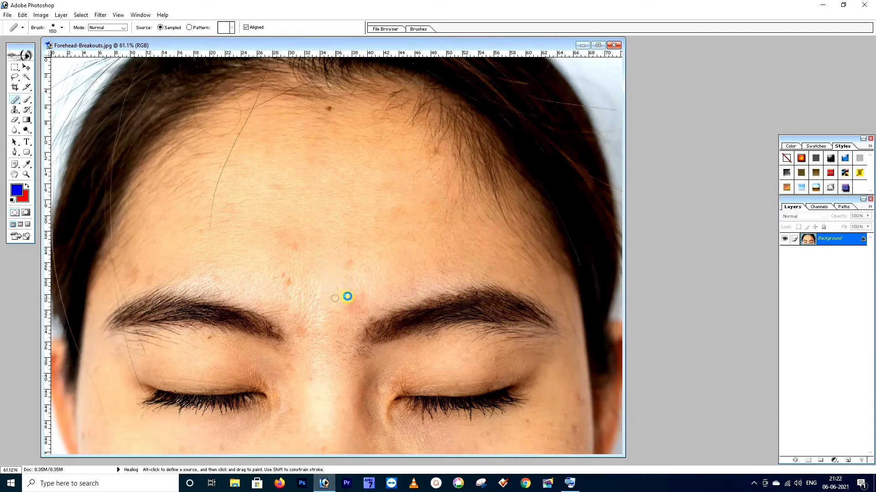
pyautogui.click(283, 277)
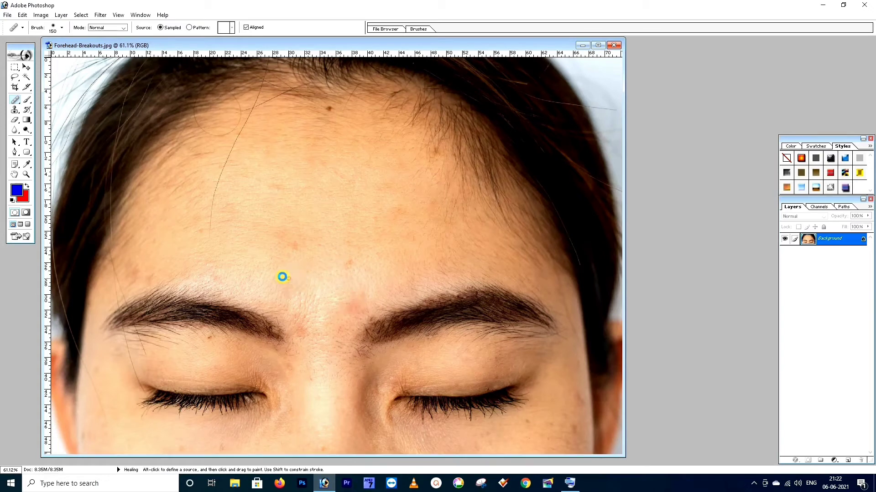
pyautogui.click(352, 256)
pyautogui.click(288, 238)
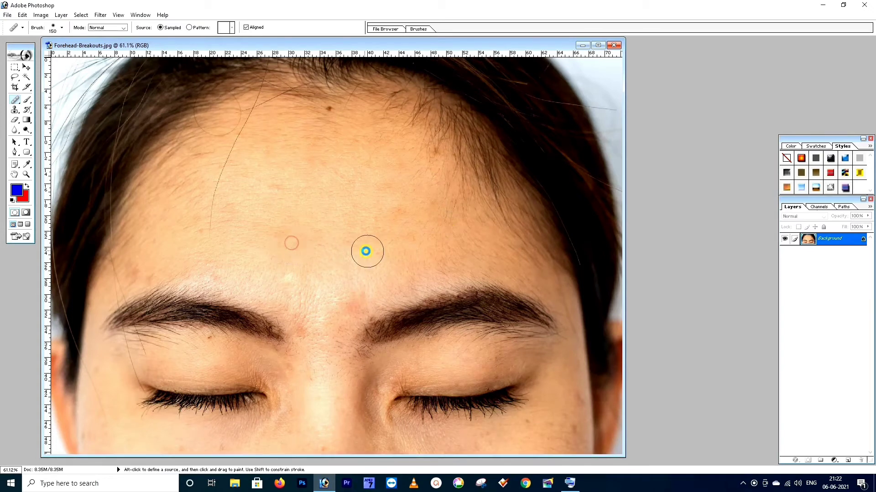
pyautogui.click(331, 262)
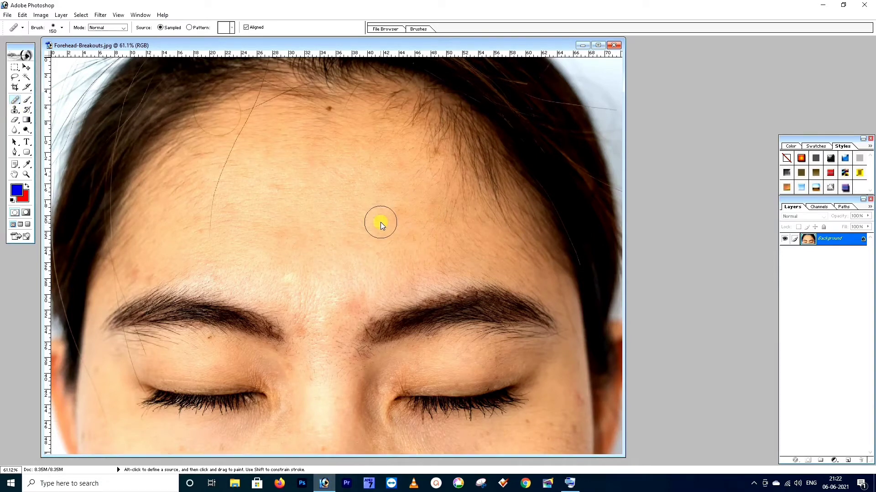
# - Undo all the healing strokes on the forehead
pyautogui.press('ctrl')
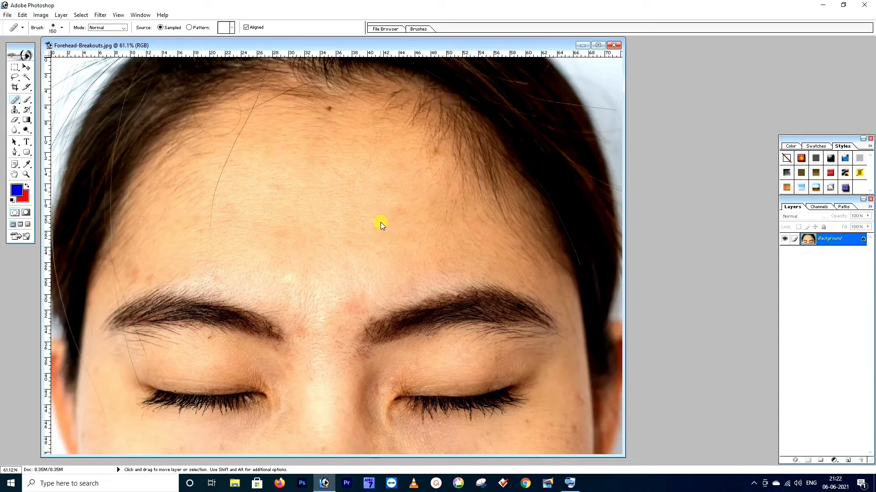
pyautogui.hotkey('ctrl', 'alt', 'z')
pyautogui.hotkey('ctrl', 'alt', 'z')
pyautogui.hotkey('ctrl', 'alt', 'z')
pyautogui.hotkey('ctrl', 'alt', 'z')
pyautogui.hotkey('ctrl', 'alt', 'z')
pyautogui.hotkey('ctrl', 'alt', 'z')
pyautogui.hotkey('ctrl', 'alt', 'z')
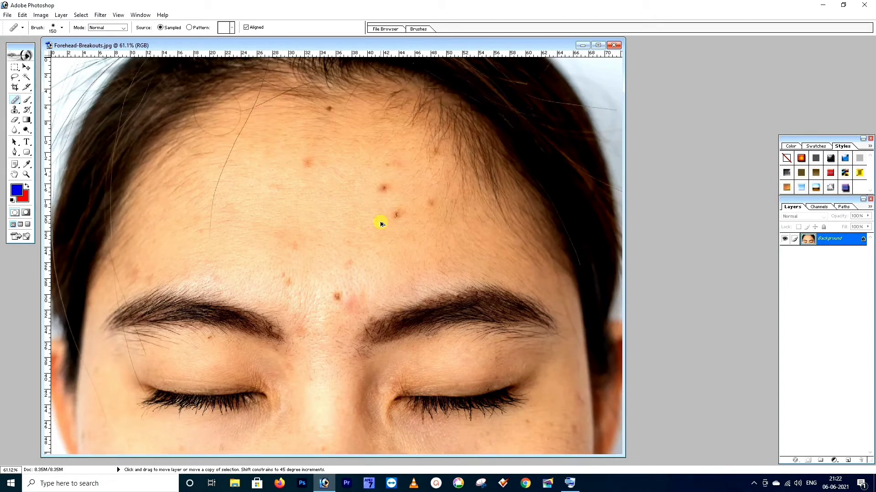
# - Patch the lower right forehead blemish with the Patch tool in Source mode, using the clear skin beside it
pyautogui.click(14, 101)
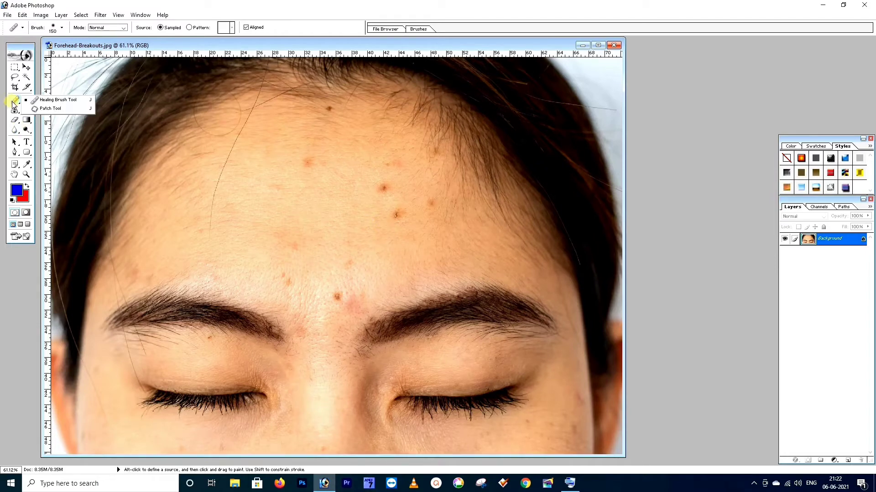
pyautogui.click(58, 109)
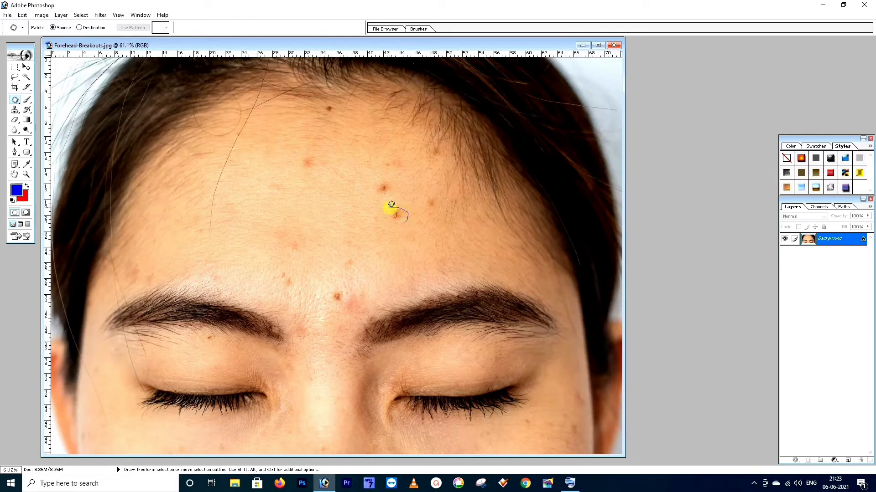
pyautogui.moveTo(409, 218); pyautogui.dragTo(406, 221)
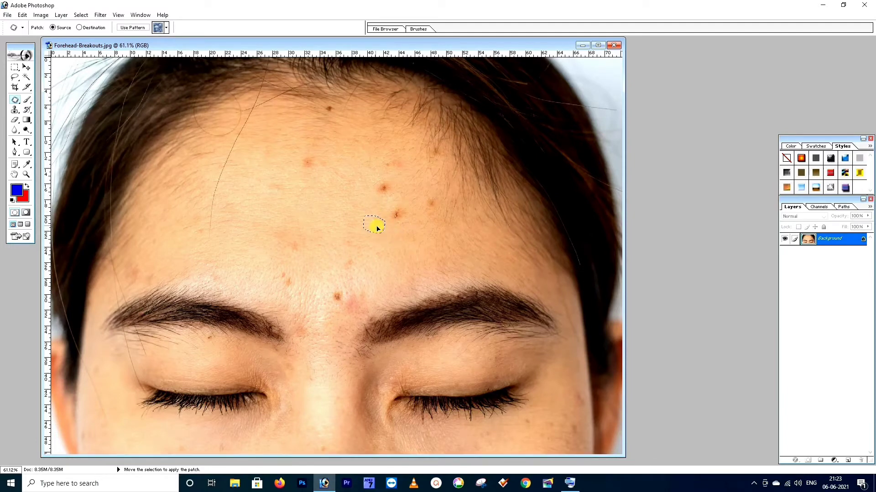
pyautogui.moveTo(402, 234)
pyautogui.mouseDown()
pyautogui.moveTo(371, 205)
pyautogui.moveTo(393, 236)
pyautogui.mouseUp()
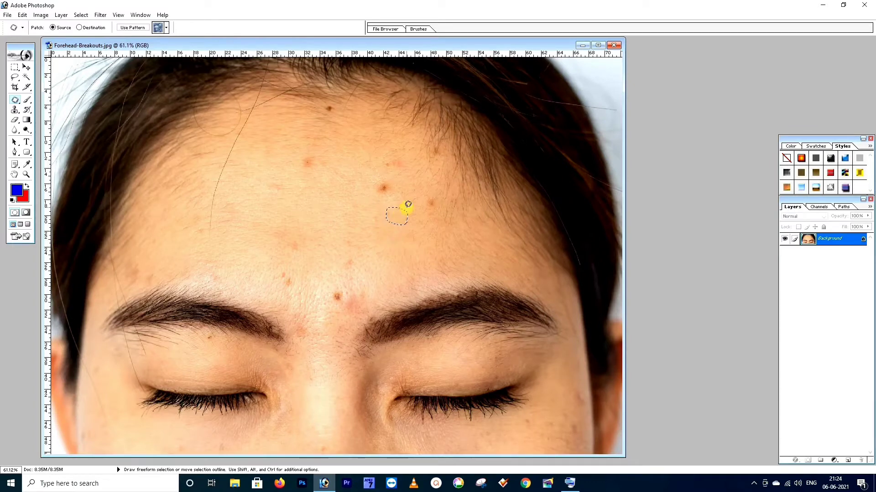
pyautogui.click(401, 240)
# - Examine the patched forehead skin at 200% zoom, clear the patch selection, and return to the full view
pyautogui.click(26, 174)
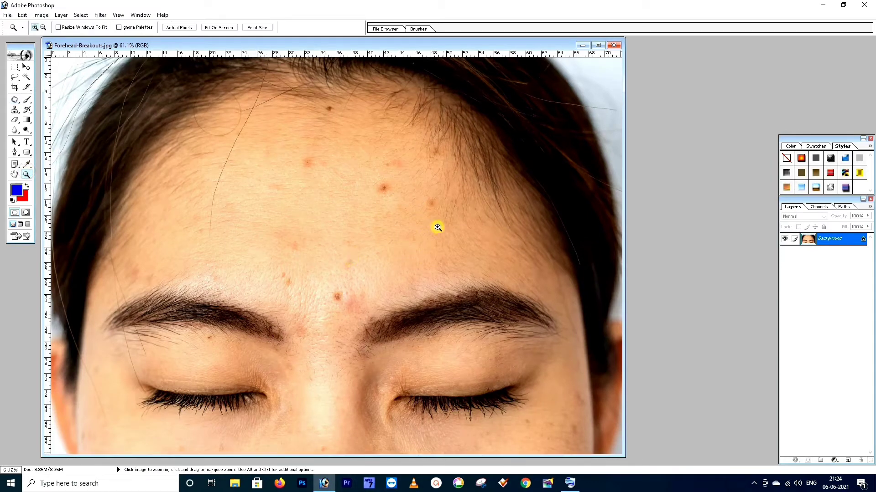
pyautogui.click(453, 240)
pyautogui.click(445, 251)
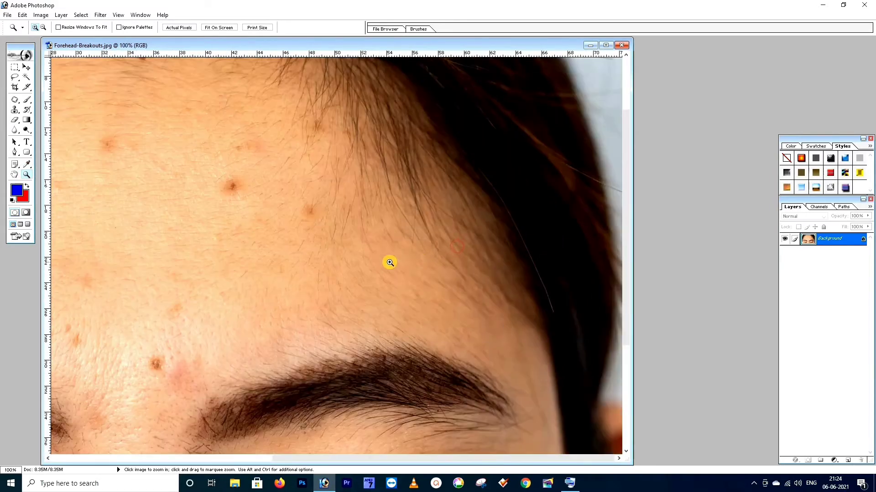
pyautogui.scroll(1, 269, 313)
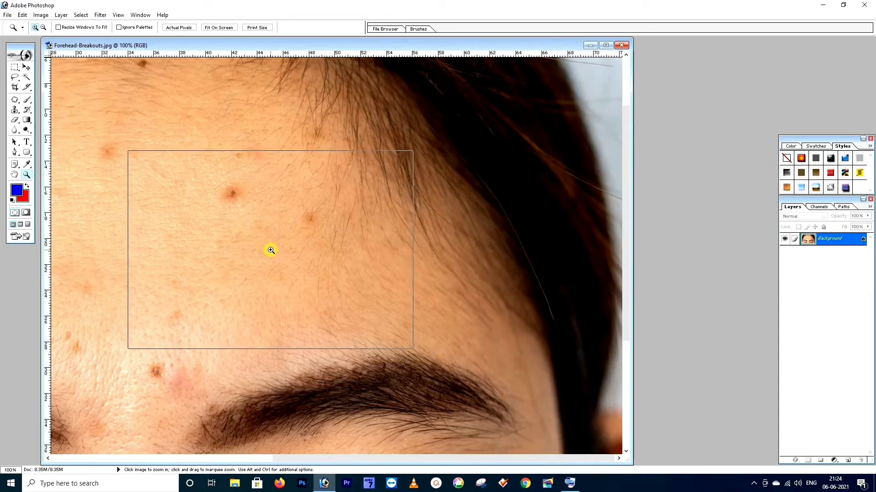
pyautogui.click(270, 250)
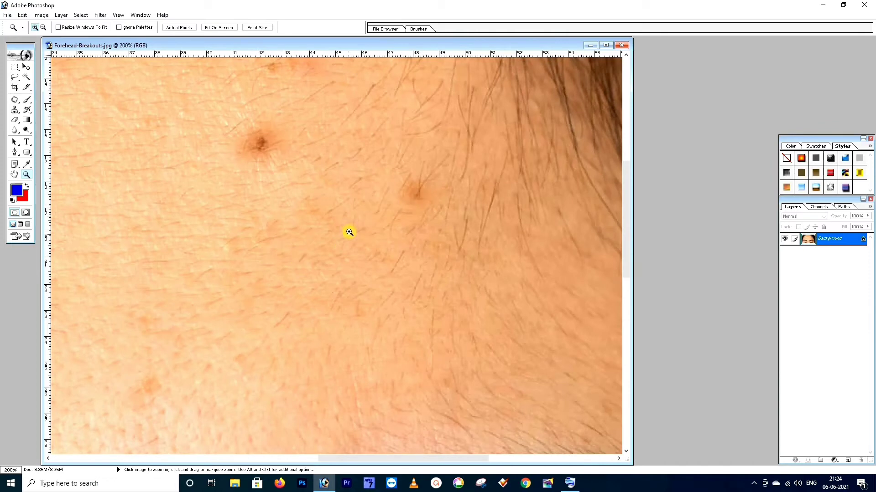
pyautogui.press('ctrl')
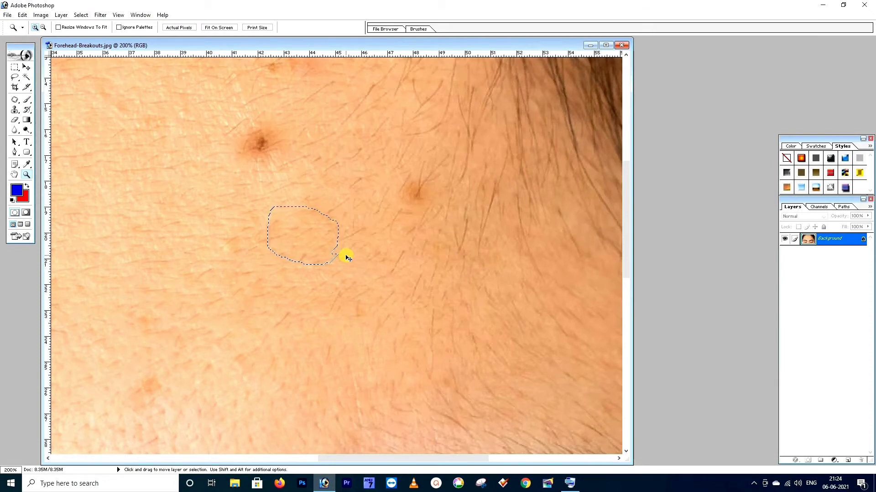
pyautogui.hotkey('ctrl', 'd')
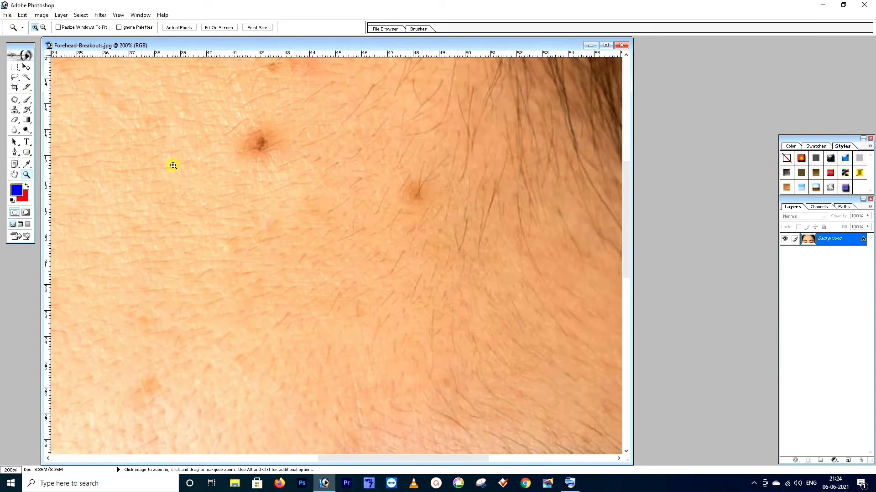
pyautogui.click(217, 29)
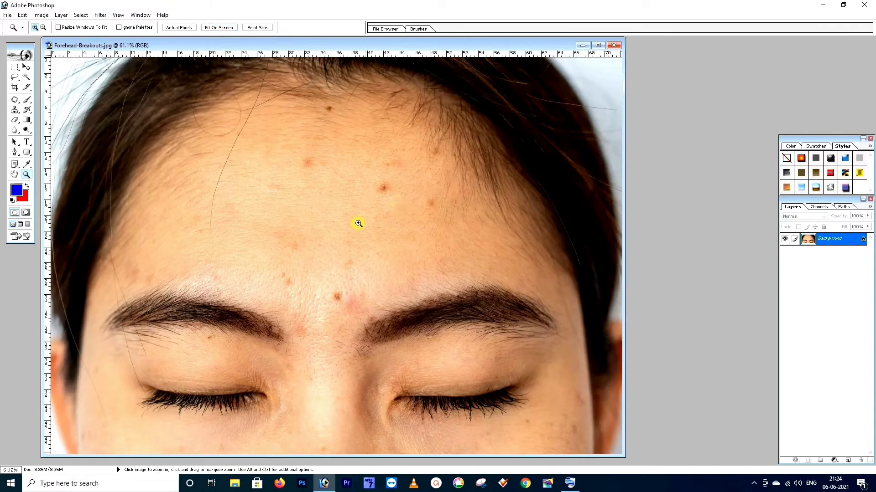
# - Patch the upper right forehead blemish with the clear skin just below it
pyautogui.click(15, 100)
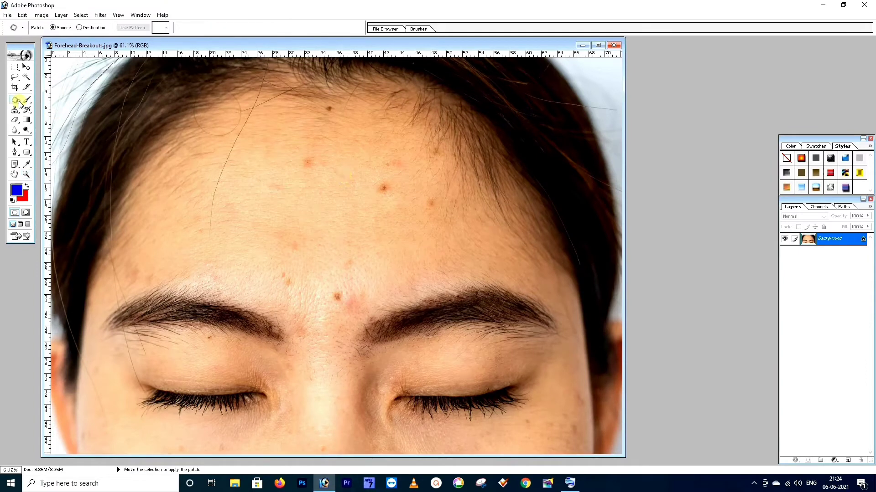
pyautogui.moveTo(390, 182)
pyautogui.mouseDown()
pyautogui.moveTo(369, 180)
pyautogui.moveTo(380, 197)
pyautogui.moveTo(391, 182)
pyautogui.mouseUp()
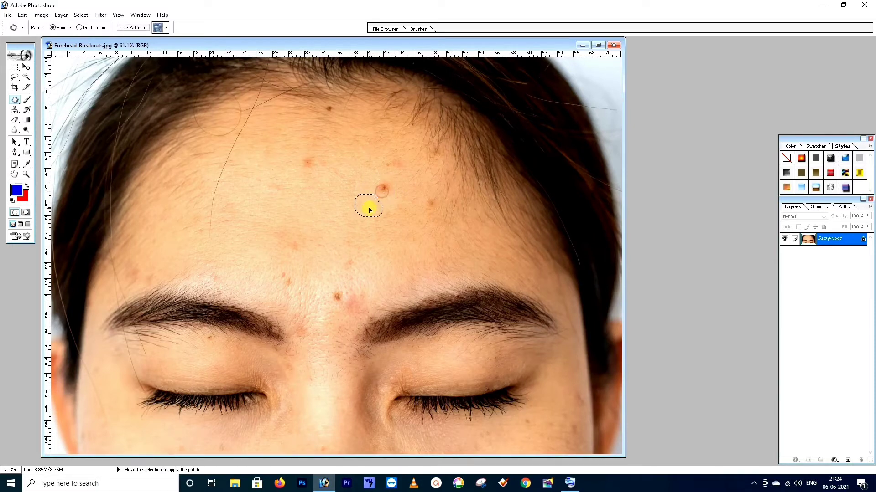
pyautogui.moveTo(367, 213); pyautogui.dragTo(365, 207)
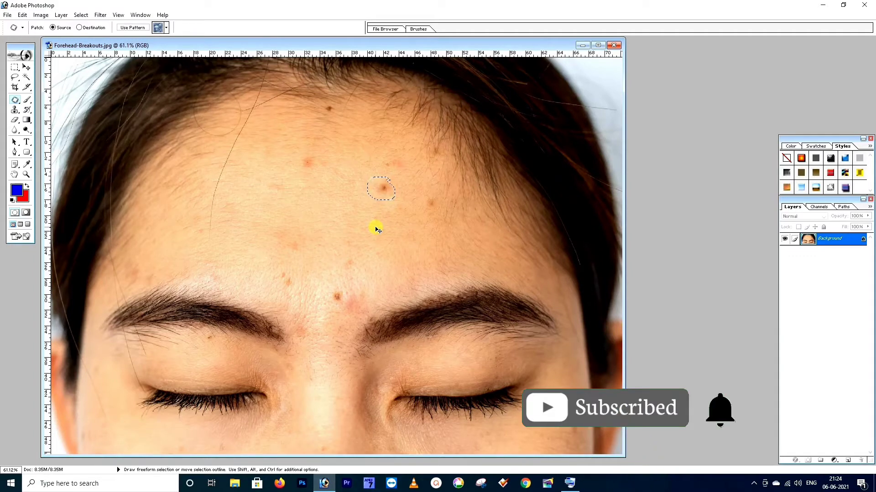
# - Undo both forehead patches back to the selection around the lower right blemish
pyautogui.hotkey('ctrl', 'alt', 'z')
pyautogui.hotkey('ctrl', 'alt', 'z')
pyautogui.hotkey('ctrl', 'alt', 'z')
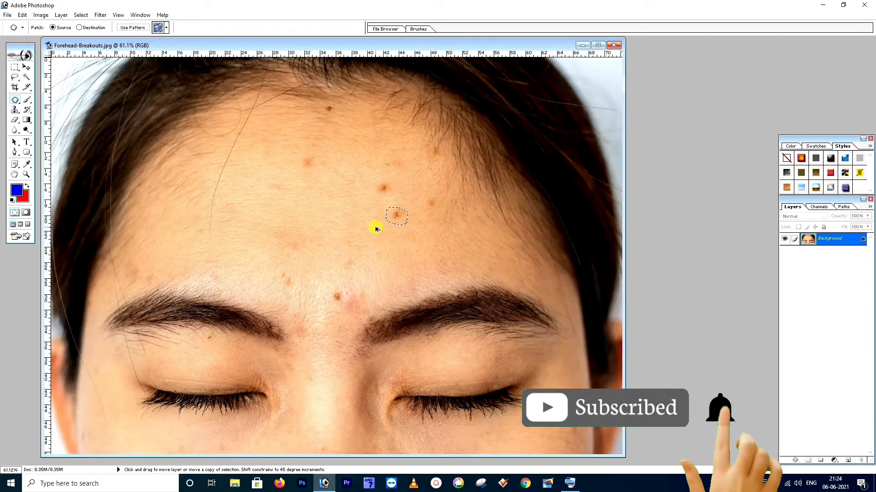
# - Set the patch to Destination, try copying the selected blemish onto clear skin, then undo it and deselect
pyautogui.click(79, 27)
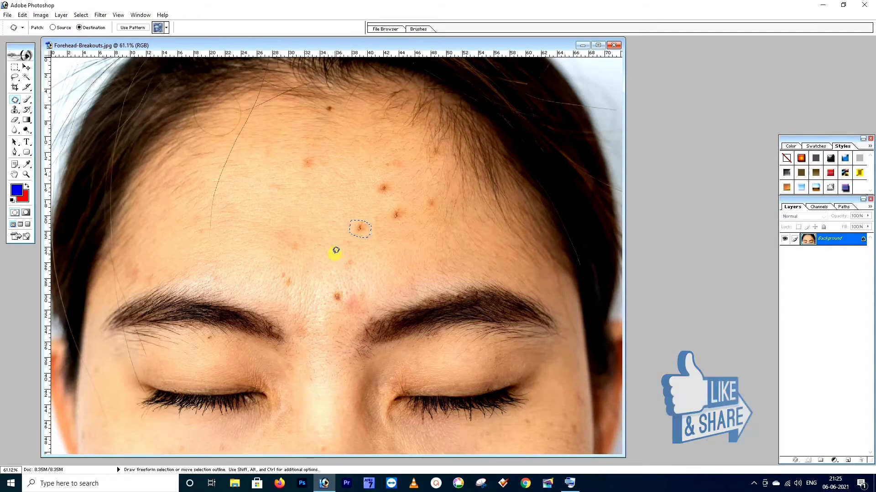
pyautogui.hotkey('ctrl', 'z')
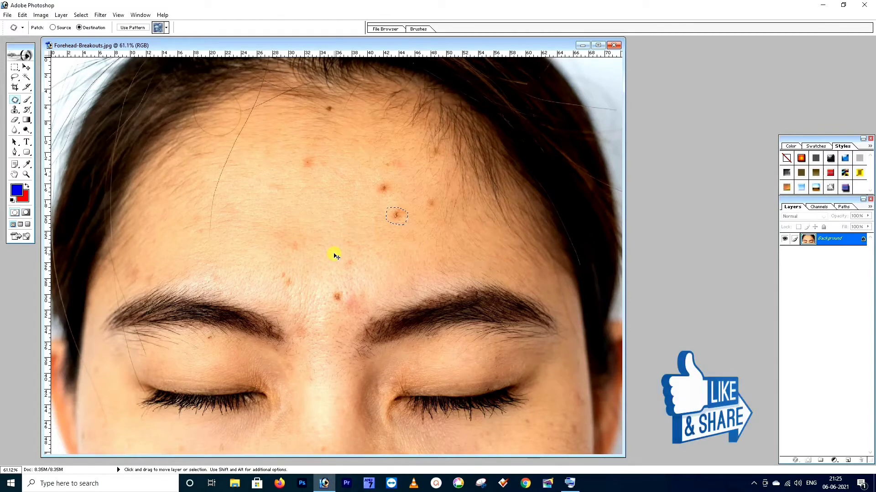
pyautogui.hotkey('ctrl', 'd')
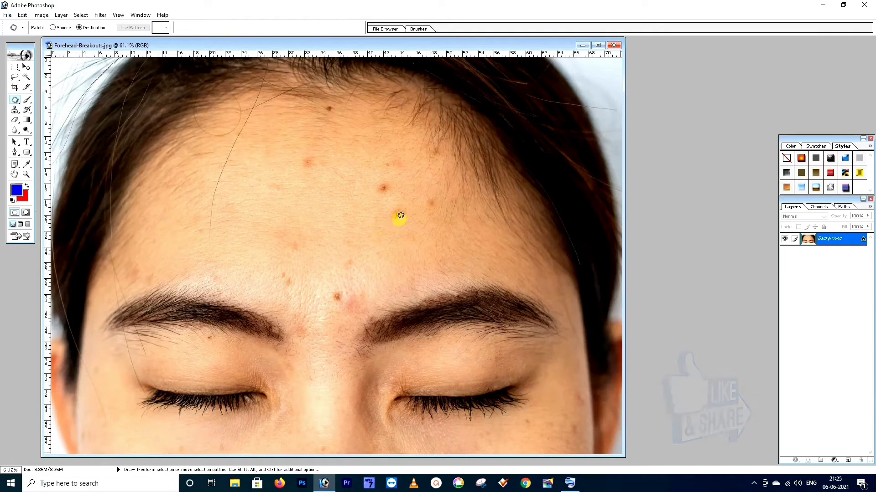
# - Outline clear skin beside the lower right forehead blemish, patch it over the blemish, and deselect
pyautogui.moveTo(381, 224)
pyautogui.mouseDown()
pyautogui.moveTo(368, 235)
pyautogui.moveTo(380, 245)
pyautogui.moveTo(376, 224)
pyautogui.moveTo(381, 235)
pyautogui.moveTo(395, 218)
pyautogui.moveTo(387, 218)
pyautogui.mouseUp()
pyautogui.click(361, 233)
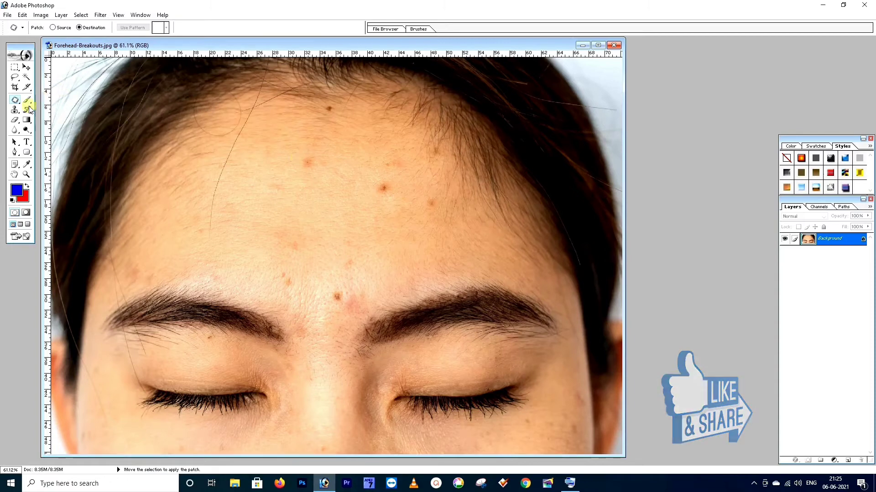
# - Switch to the Healing Brush and undo the clear-skin patch over the forehead blemish
pyautogui.click(15, 101)
pyautogui.click(45, 97)
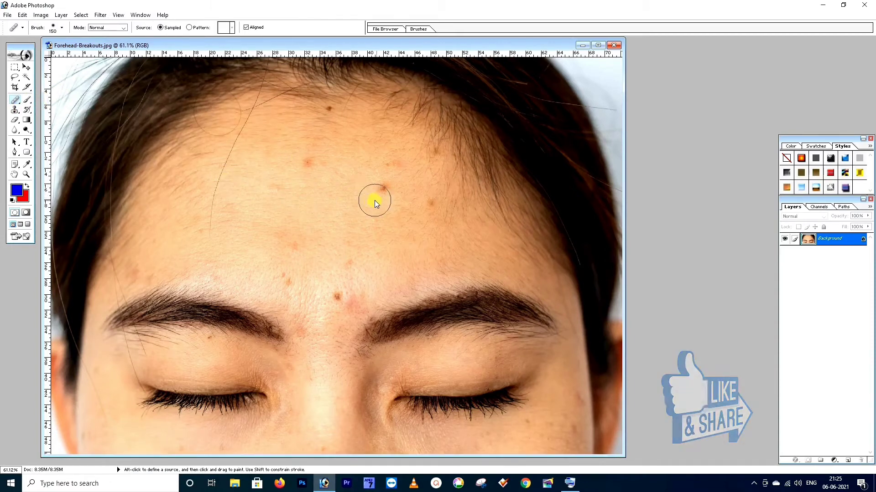
pyautogui.hotkey('ctrl', 'alt', 'z')
pyautogui.hotkey('ctrl', 'alt', 'z')
pyautogui.hotkey('ctrl', 'alt', 'z')
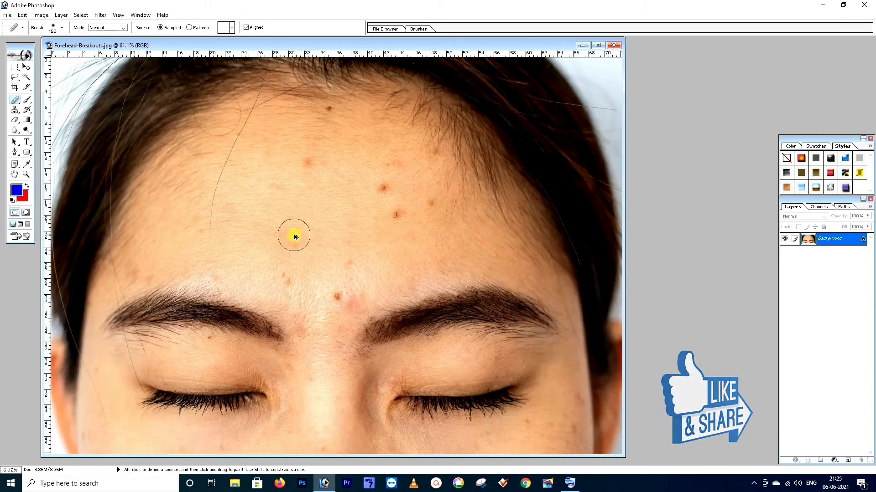
# - Sample the lower right forehead blemish as the Healing Brush source and try healing with it over the dark hair
pyautogui.keyDown('alt'); pyautogui.click(395, 216); pyautogui.keyUp('alt')
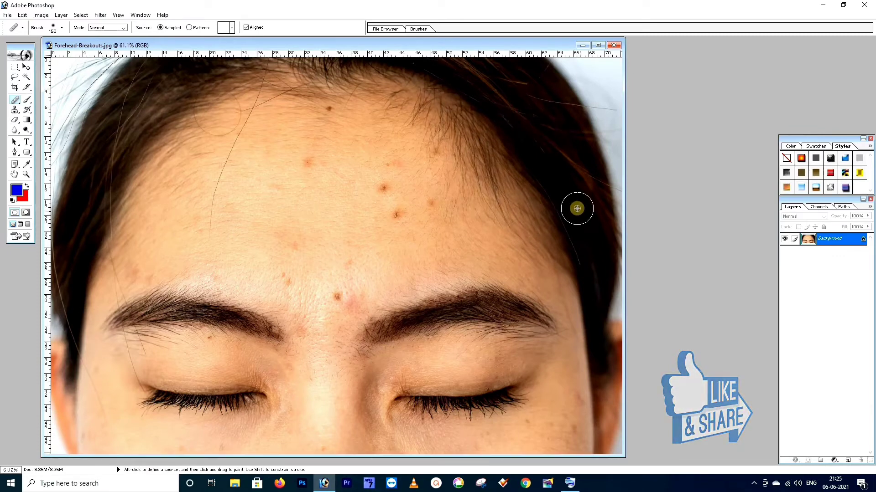
pyautogui.hotkey('ctrl', '-')
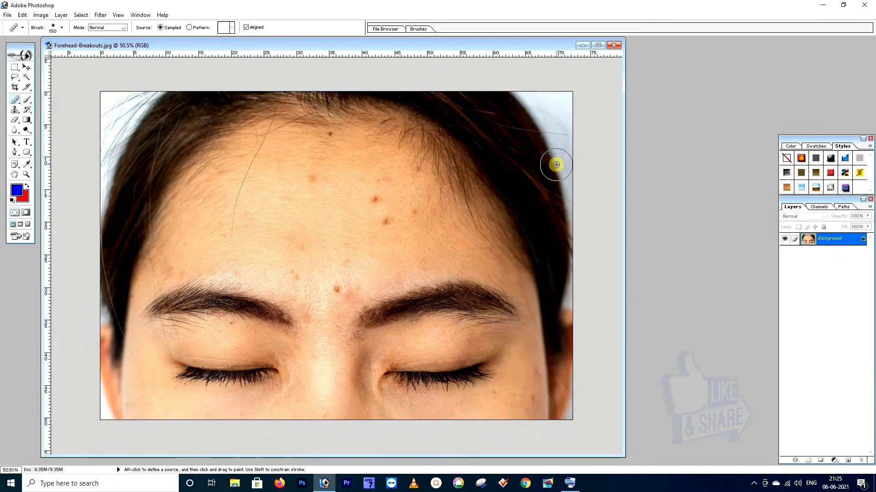
pyautogui.hotkey('ctrl', '0')
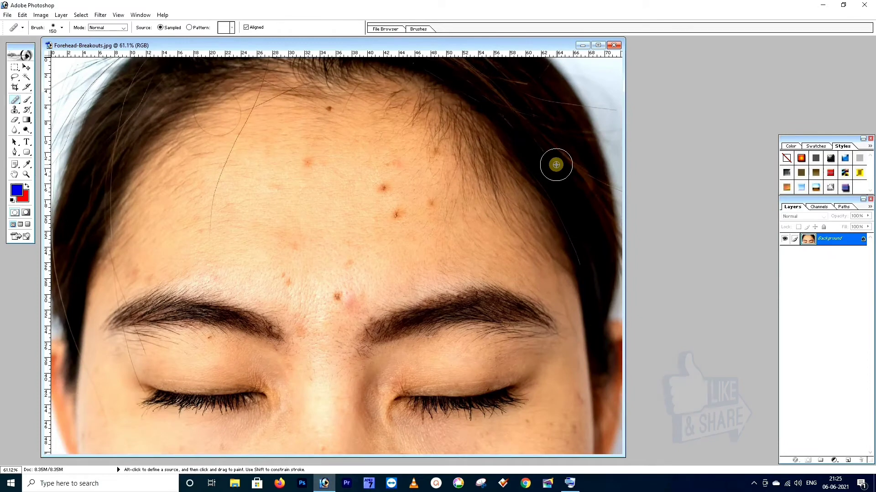
pyautogui.keyDown('alt'); pyautogui.click(550, 132); pyautogui.keyUp('alt')
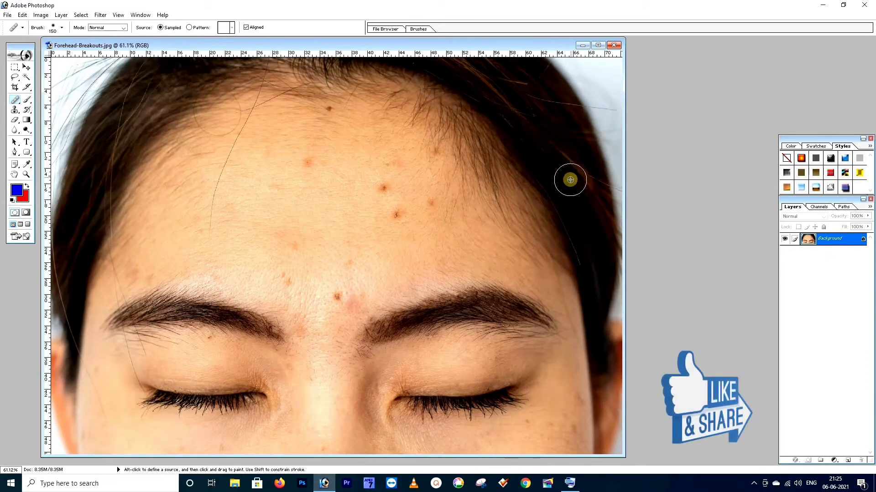
# - Patch the lower right forehead blemish onto the dark hair with the Patch tool, and deselect
pyautogui.click(26, 175)
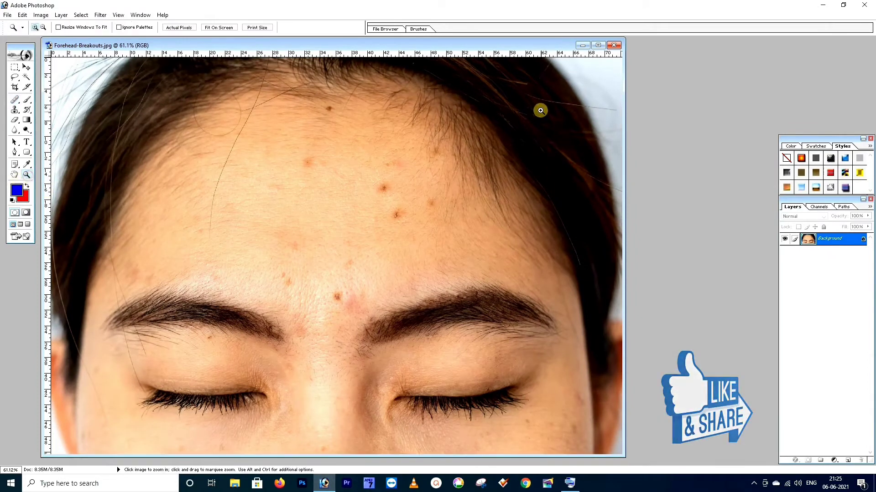
pyautogui.click(552, 124)
pyautogui.click(566, 136)
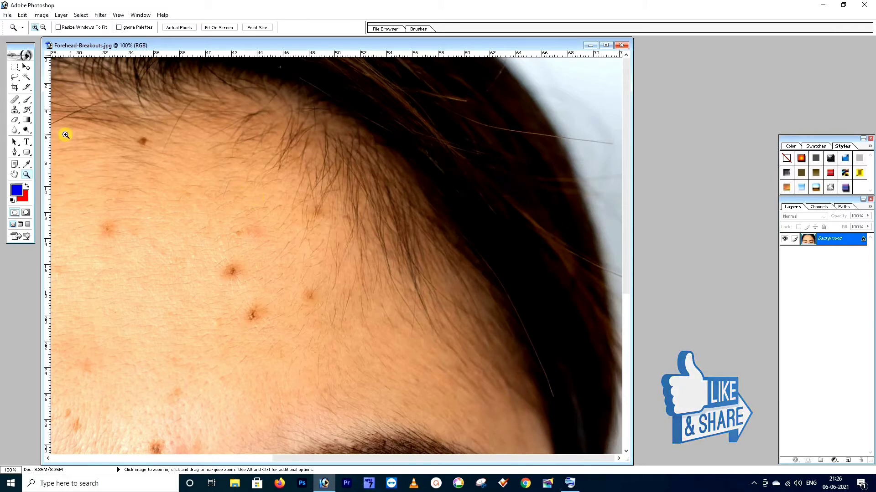
pyautogui.moveTo(15, 104); pyautogui.dragTo(41, 110)
pyautogui.moveTo(248, 294)
pyautogui.mouseDown()
pyautogui.moveTo(237, 318)
pyautogui.moveTo(259, 329)
pyautogui.moveTo(268, 301)
pyautogui.moveTo(465, 140)
pyautogui.mouseUp()
pyautogui.click(504, 204)
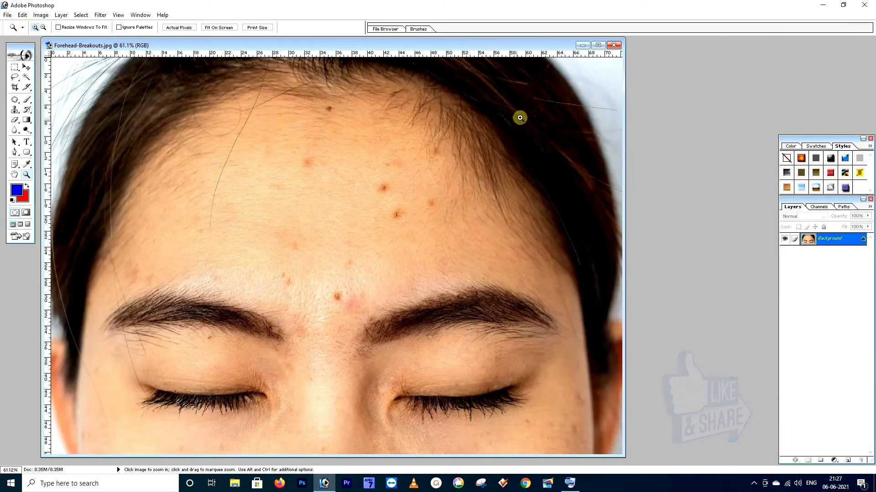
# - Examine the patched area of dark hair at 200% zoom, and return to the full view
pyautogui.click(560, 123)
pyautogui.click(562, 130)
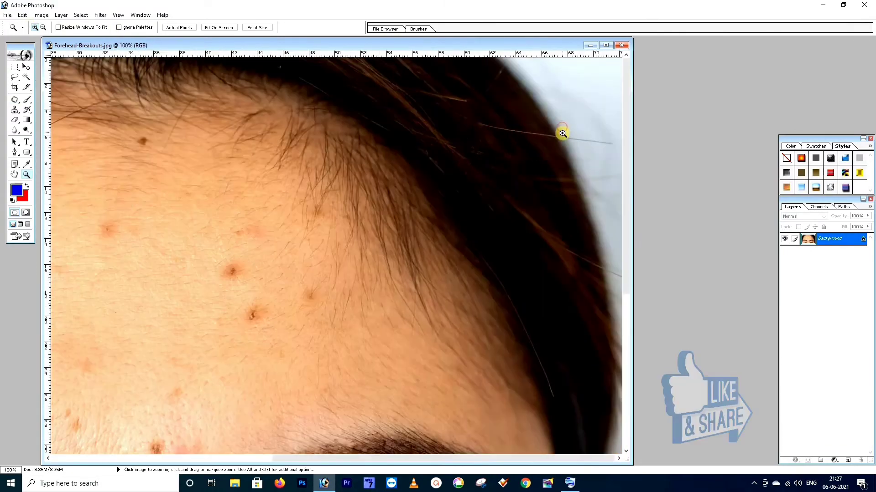
pyautogui.click(515, 143)
pyautogui.press('j')
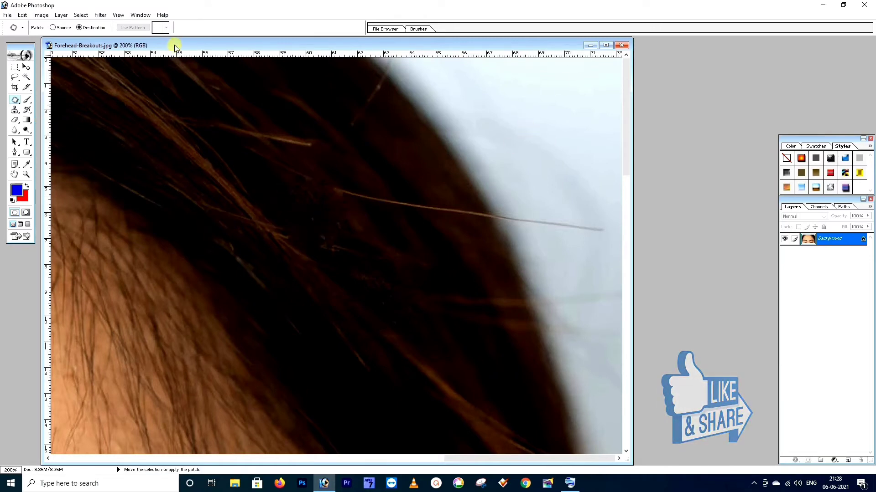
pyautogui.click(26, 175)
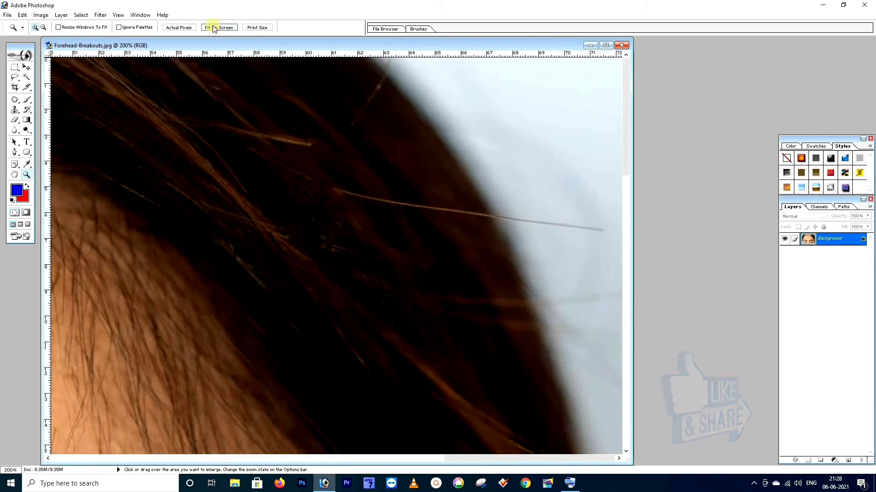
pyautogui.click(219, 27)
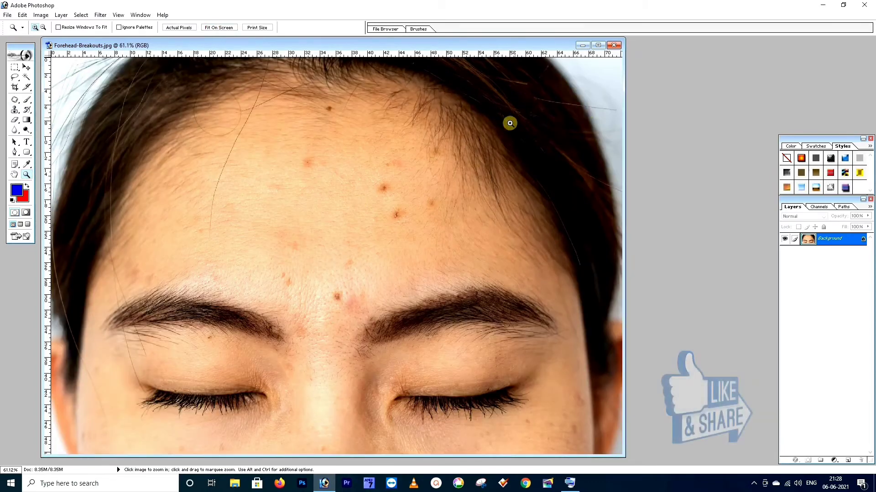
# - Clone the lower right forehead blemish onto the dark hair with the Clone Stamp
pyautogui.press('j')
pyautogui.click(14, 112)
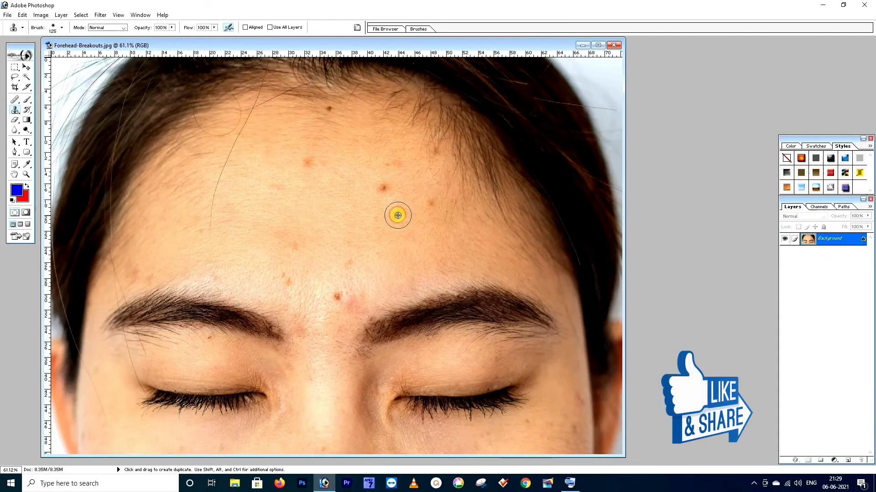
pyautogui.click(573, 160)
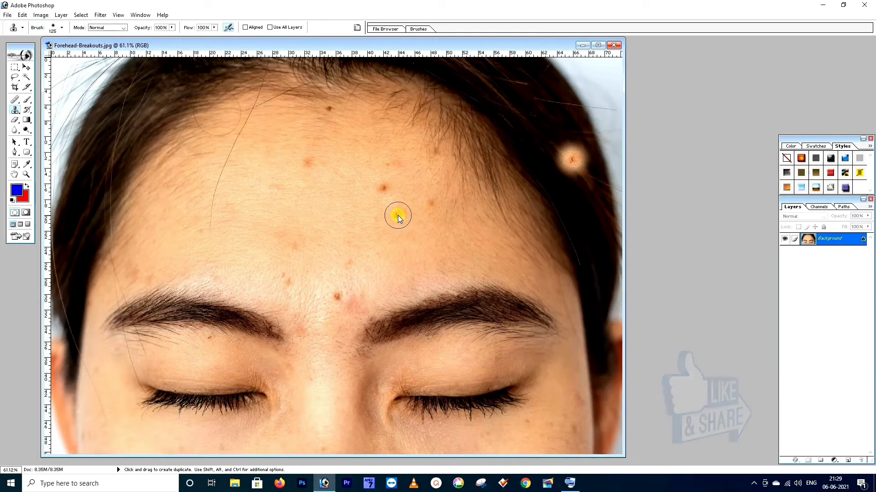
pyautogui.click(572, 157)
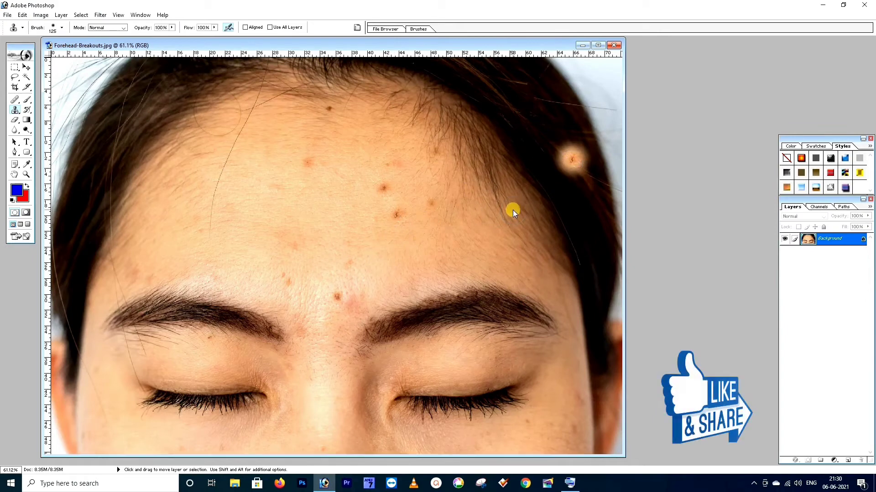
# - Undo the clone over the dark hair, and cover the forehead and brow blemishes with nearby skin using the Clone Stamp
pyautogui.hotkey('ctrl', 'z')
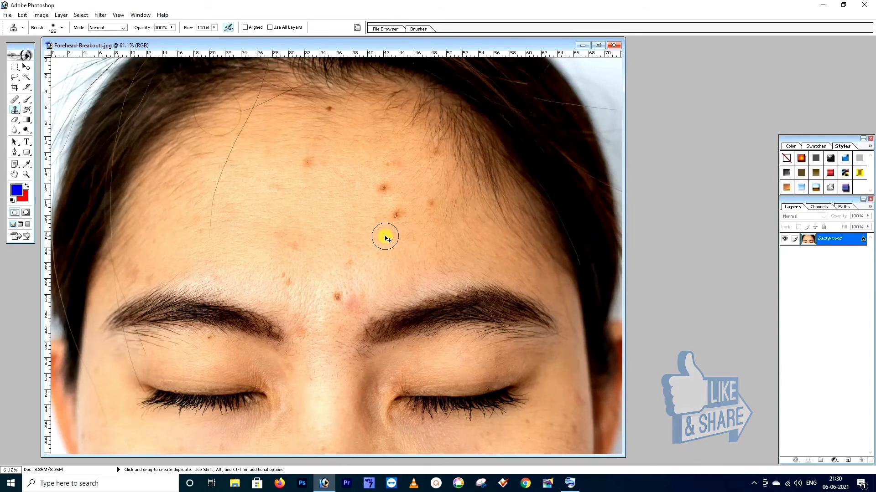
pyautogui.keyDown('alt'); pyautogui.click(398, 216); pyautogui.keyUp('alt')
pyautogui.click(381, 188)
pyautogui.click(300, 162)
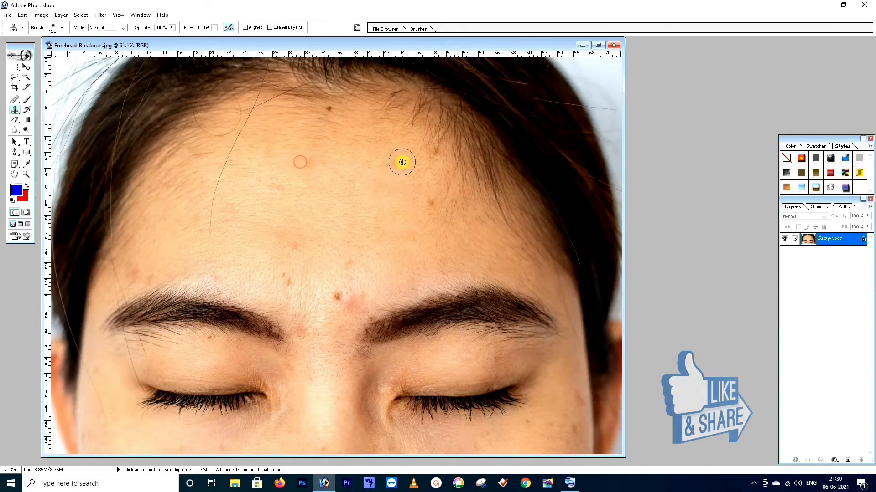
pyautogui.click(430, 205)
pyautogui.click(336, 294)
pyautogui.click(288, 279)
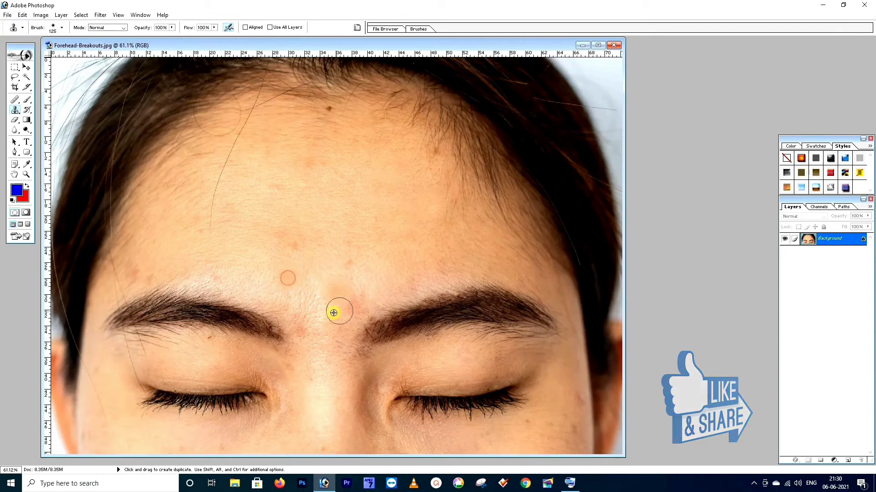
pyautogui.keyDown('alt'); pyautogui.click(336, 294); pyautogui.keyUp('alt')
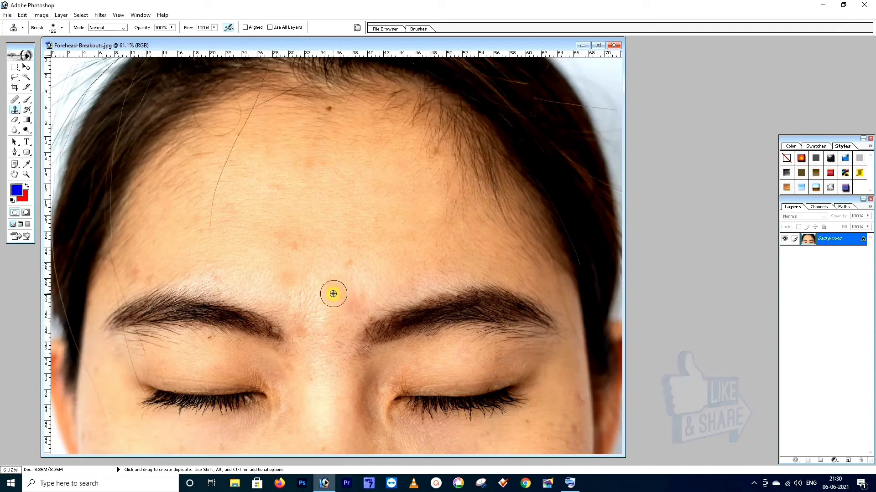
pyautogui.keyDown('alt'); pyautogui.click(372, 243); pyautogui.keyUp('alt')
pyautogui.click(337, 295)
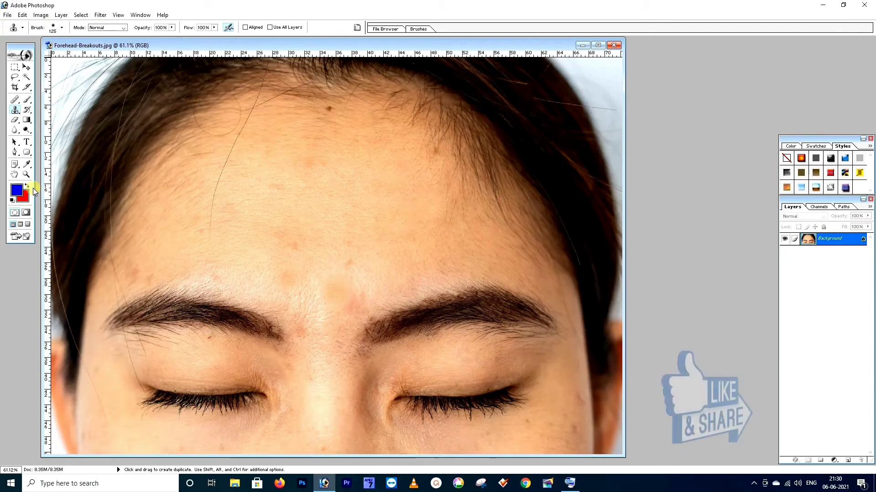
# - Inspect the cloned area between the eyebrows at 100% zoom, and undo the Clone Stamp strokes over the forehead blemishes
pyautogui.click(27, 174)
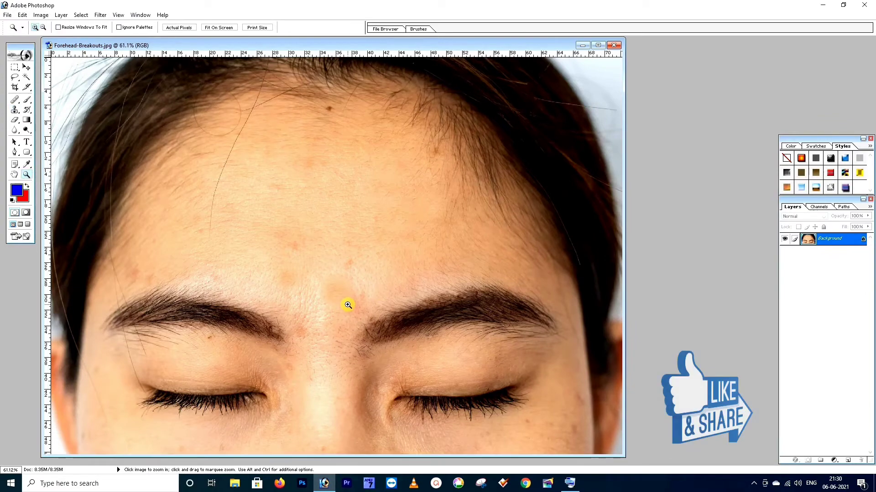
pyautogui.click(342, 319)
pyautogui.click(335, 329)
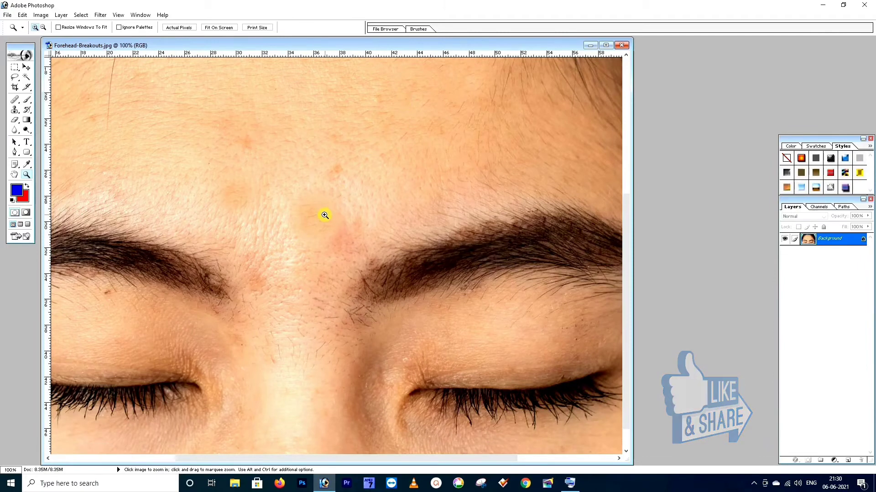
pyautogui.scroll(5, 383, 278)
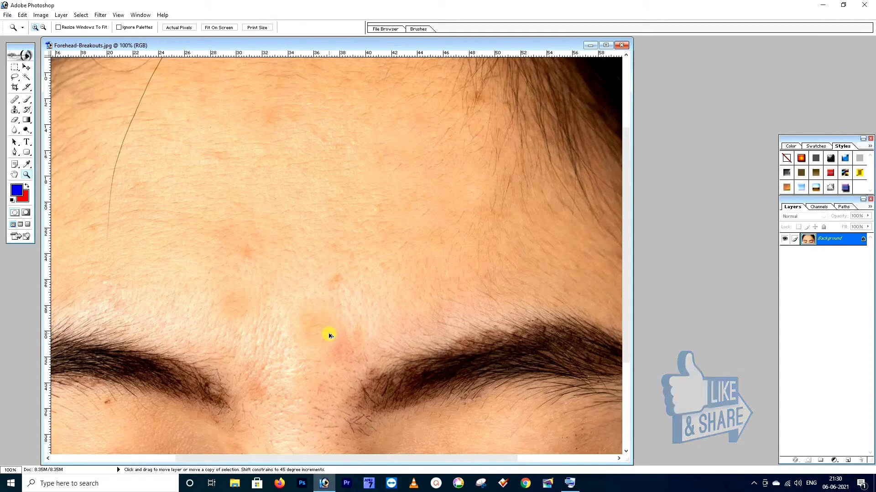
pyautogui.hotkey('ctrl', 'alt', 'z')
pyautogui.hotkey('ctrl', 'alt', 'z')
pyautogui.hotkey('ctrl', 'alt', 'z')
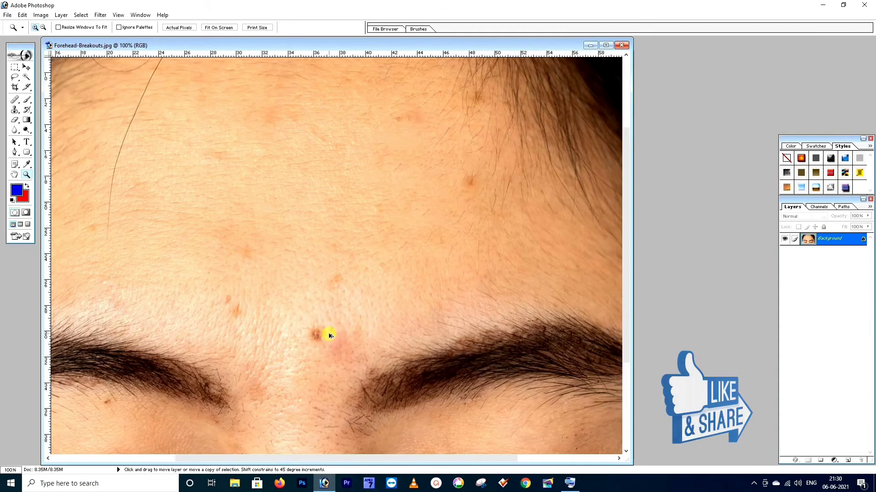
pyautogui.hotkey('ctrl', 'alt', 'z')
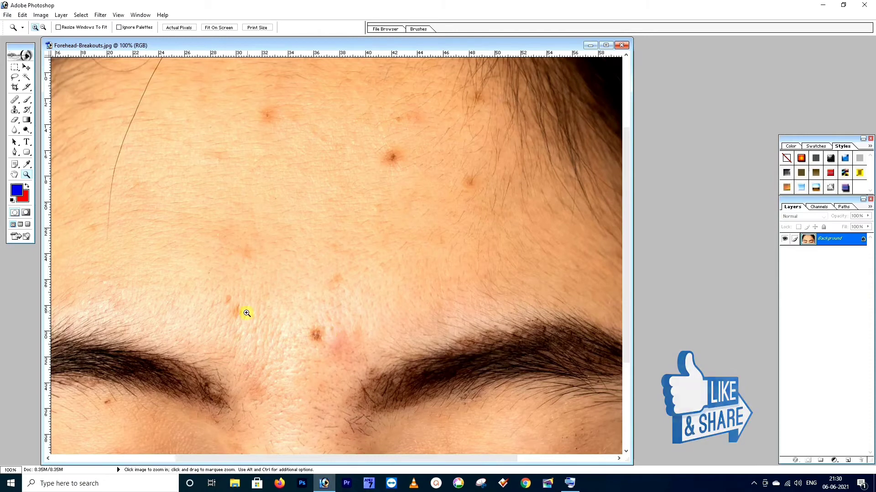
# - Heal the dark blemish between the eyebrows with the Healing Brush, sampling clear skin from the middle of the forehead
pyautogui.click(14, 99)
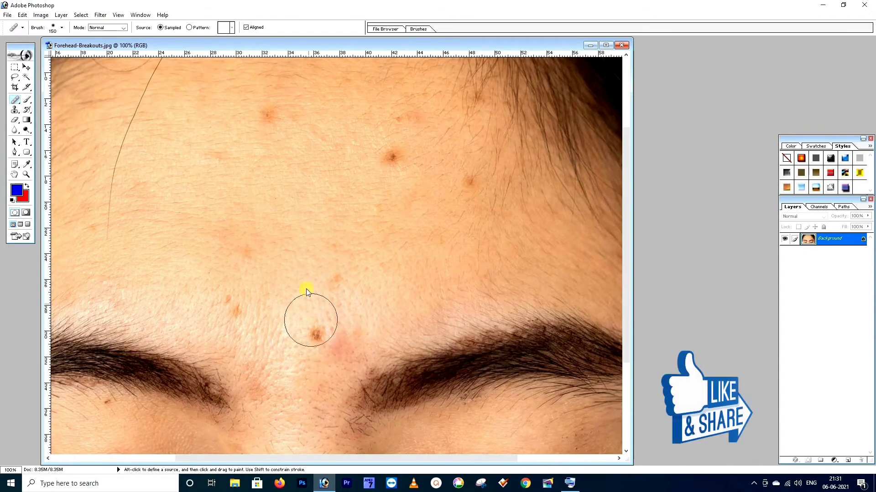
pyautogui.keyDown('alt'); pyautogui.click(323, 234); pyautogui.keyUp('alt')
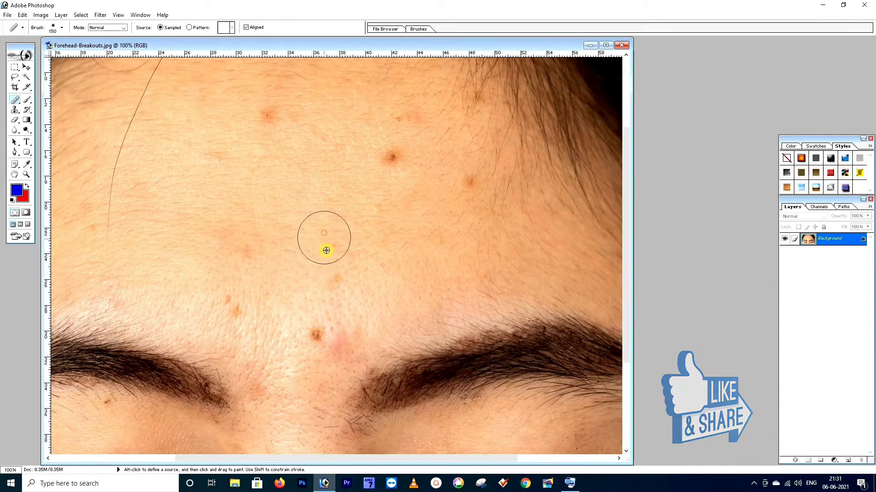
pyautogui.click(316, 331)
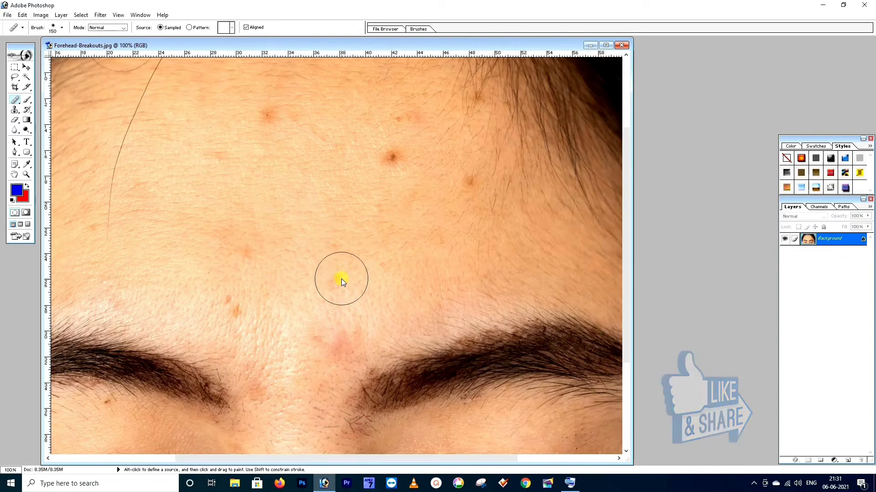
# - Close Forehead-Breakouts.jpg without saving, and open the sahara-arboles image from the Desktop
pyautogui.click(621, 46)
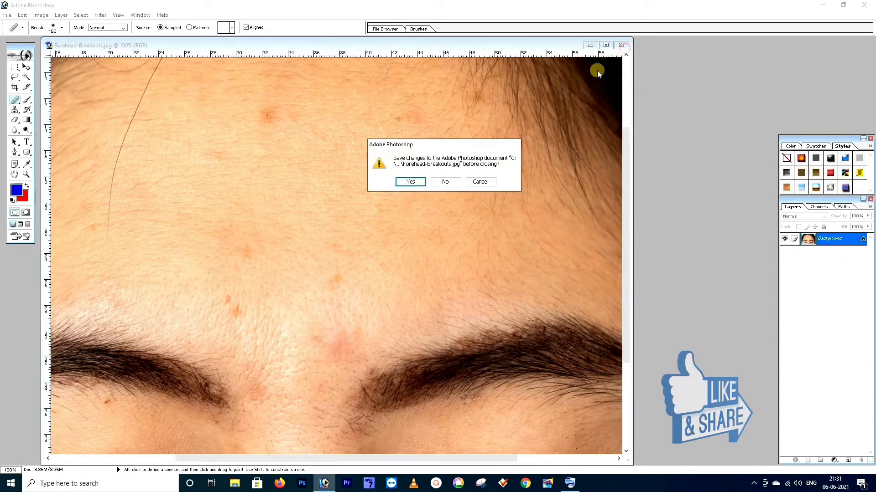
pyautogui.click(446, 182)
pyautogui.click(7, 15)
pyautogui.click(14, 36)
pyautogui.scroll(-3, 434, 267)
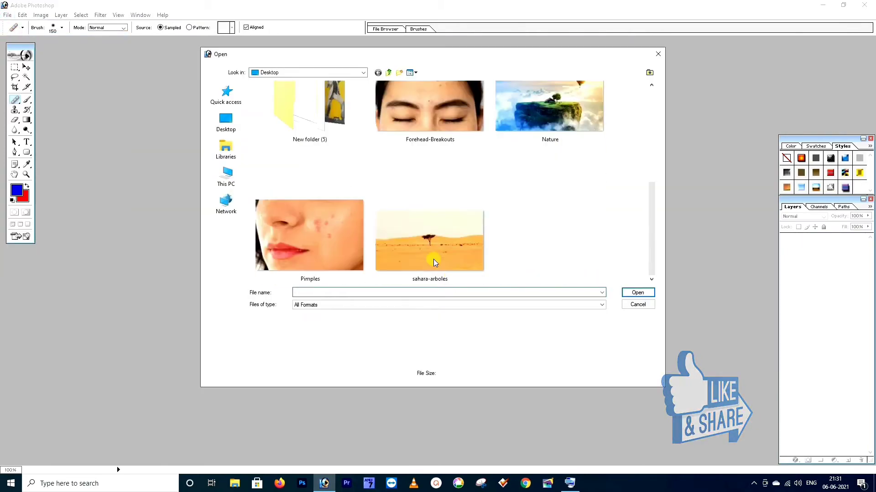
pyautogui.click(482, 249)
pyautogui.click(635, 292)
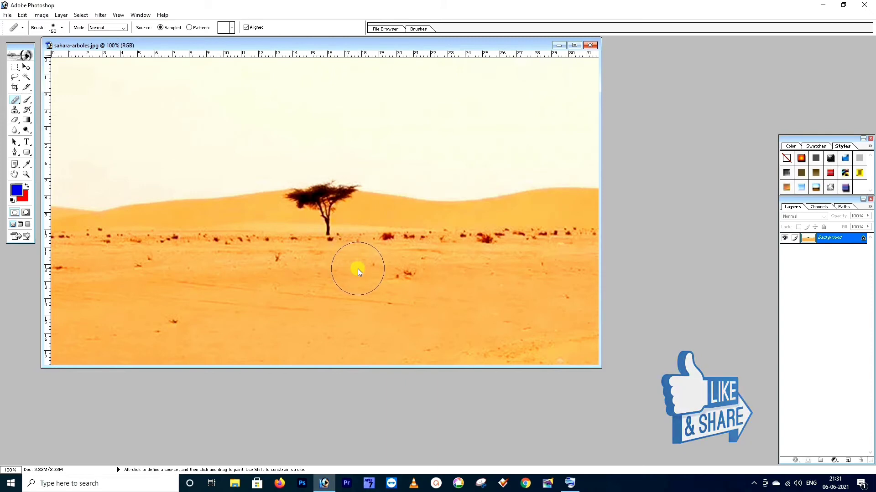
# - Reduce the Healing Brush size to 80 and paint copies of the tree onto the dunes to its right and the sky above
pyautogui.press('[')
pyautogui.press('[')
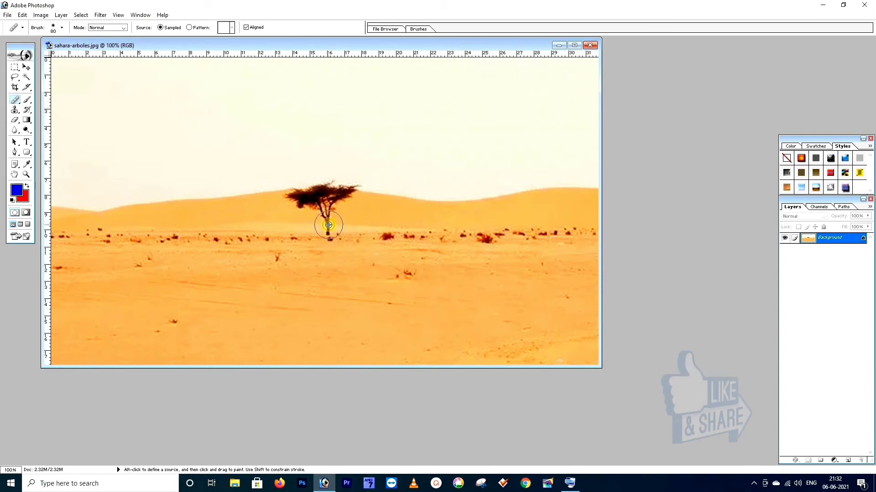
pyautogui.moveTo(487, 220)
pyautogui.mouseDown()
pyautogui.moveTo(458, 185)
pyautogui.moveTo(481, 177)
pyautogui.moveTo(503, 191)
pyautogui.moveTo(484, 220)
pyautogui.moveTo(467, 193)
pyautogui.moveTo(446, 185)
pyautogui.moveTo(425, 199)
pyautogui.moveTo(380, 201)
pyautogui.moveTo(496, 219)
pyautogui.mouseUp()
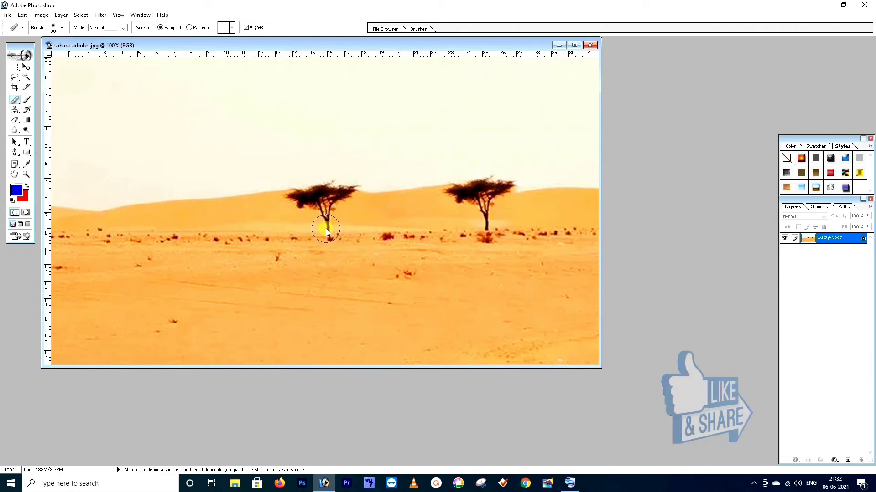
pyautogui.moveTo(356, 118)
pyautogui.mouseDown()
pyautogui.moveTo(333, 88)
pyautogui.moveTo(381, 86)
pyautogui.moveTo(353, 115)
pyautogui.moveTo(320, 92)
pyautogui.moveTo(326, 82)
pyautogui.moveTo(373, 78)
pyautogui.moveTo(379, 87)
pyautogui.moveTo(361, 126)
pyautogui.mouseUp()
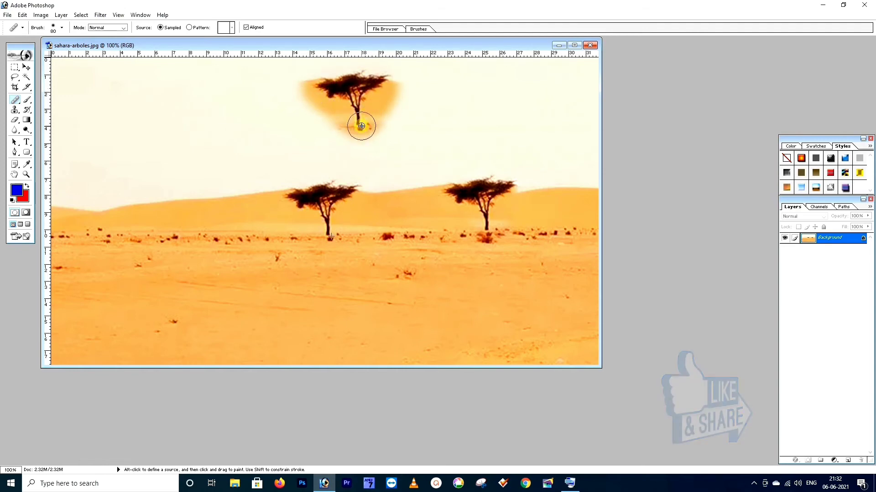
pyautogui.moveTo(361, 126); pyautogui.dragTo(358, 111)
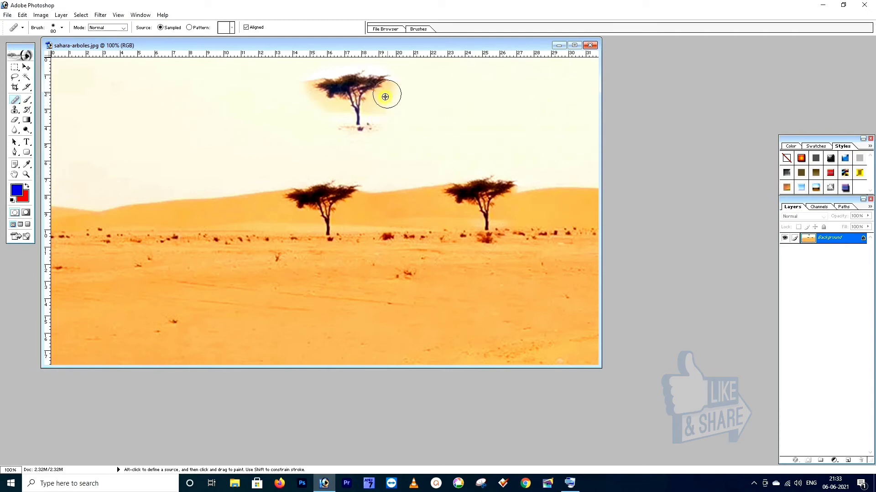
# - Paint a copy of the original tree with the Clone Stamp in the sky beside the healed copy, at 100% opacity and flow
pyautogui.click(14, 111)
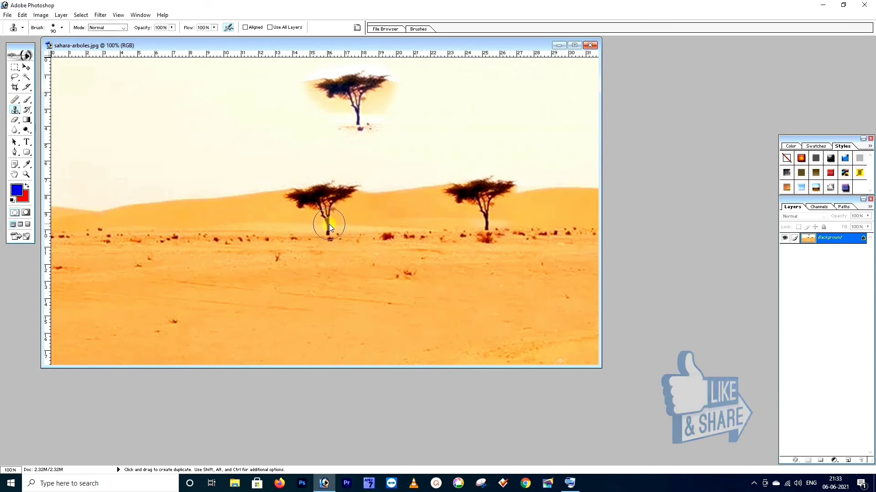
pyautogui.moveTo(264, 134)
pyautogui.mouseDown()
pyautogui.moveTo(246, 114)
pyautogui.moveTo(274, 92)
pyautogui.moveTo(276, 123)
pyautogui.moveTo(226, 106)
pyautogui.moveTo(243, 95)
pyautogui.mouseUp()
pyautogui.moveTo(278, 123)
pyautogui.mouseDown()
pyautogui.moveTo(255, 133)
pyautogui.moveTo(254, 92)
pyautogui.moveTo(275, 116)
pyautogui.moveTo(263, 122)
pyautogui.moveTo(259, 147)
pyautogui.moveTo(239, 125)
pyautogui.mouseUp()
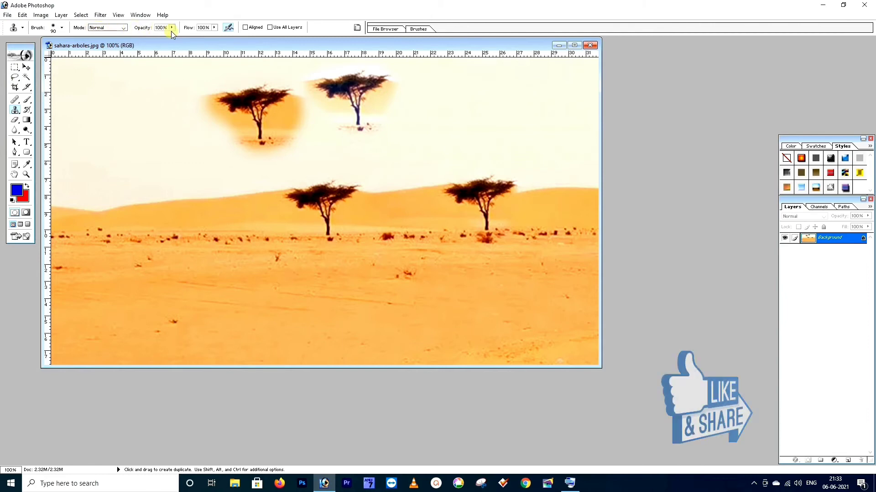
# - Set the Clone Stamp to 38% opacity and 49% flow, and paint a faint copy of the tree in the far left of the sky
pyautogui.click(13, 100)
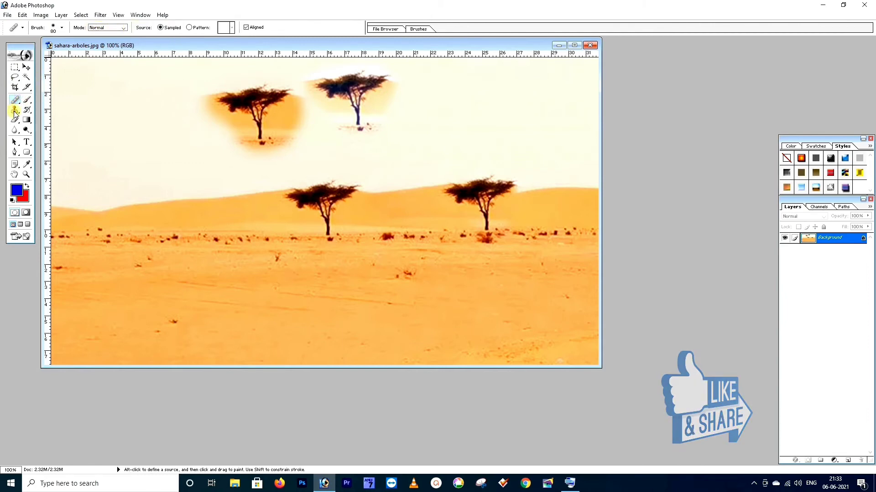
pyautogui.click(15, 111)
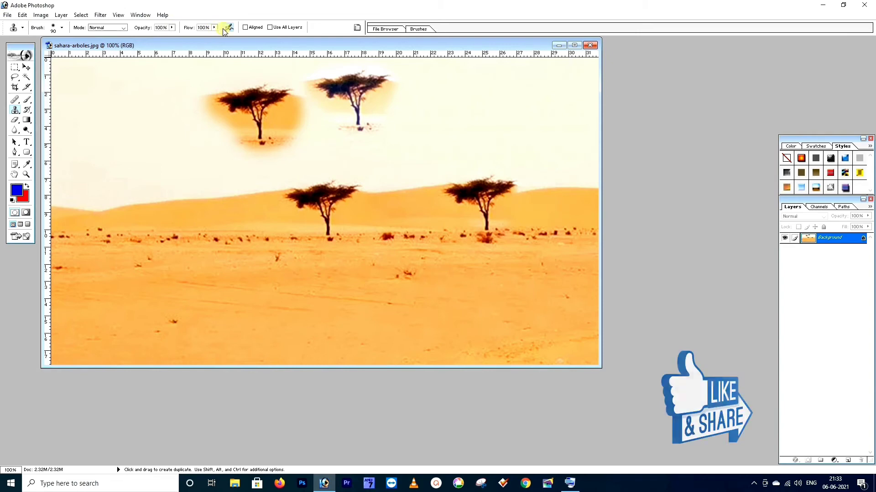
pyautogui.click(172, 28)
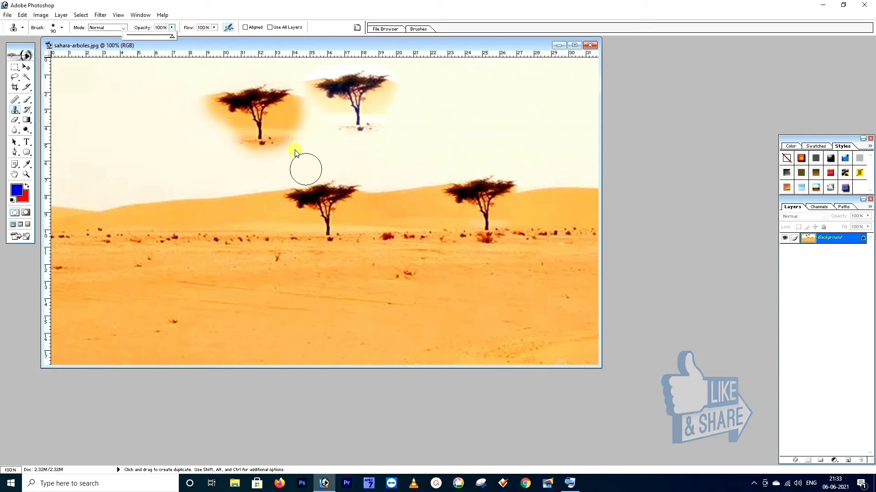
pyautogui.click(143, 36)
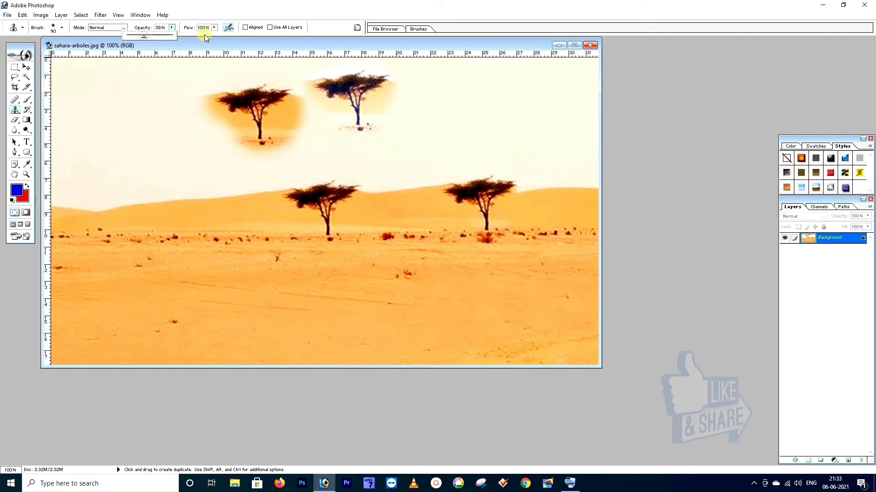
pyautogui.click(215, 28)
pyautogui.click(192, 36)
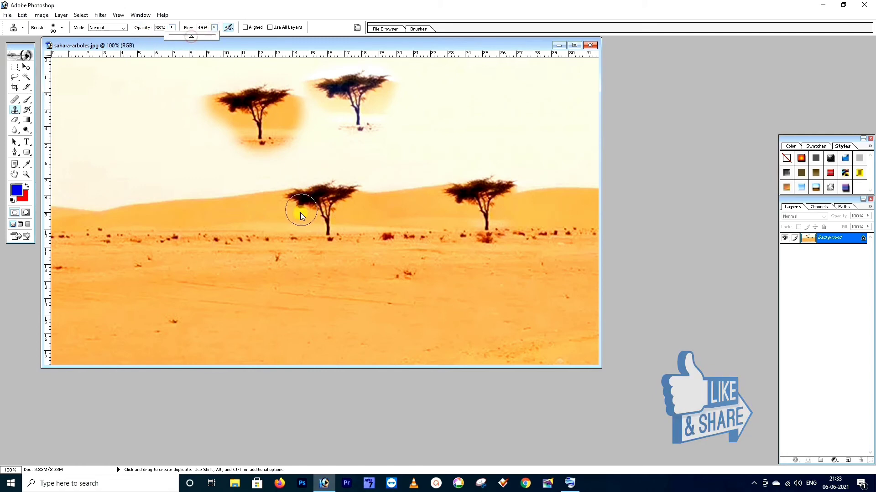
pyautogui.keyDown('alt'); pyautogui.click(324, 224); pyautogui.keyUp('alt')
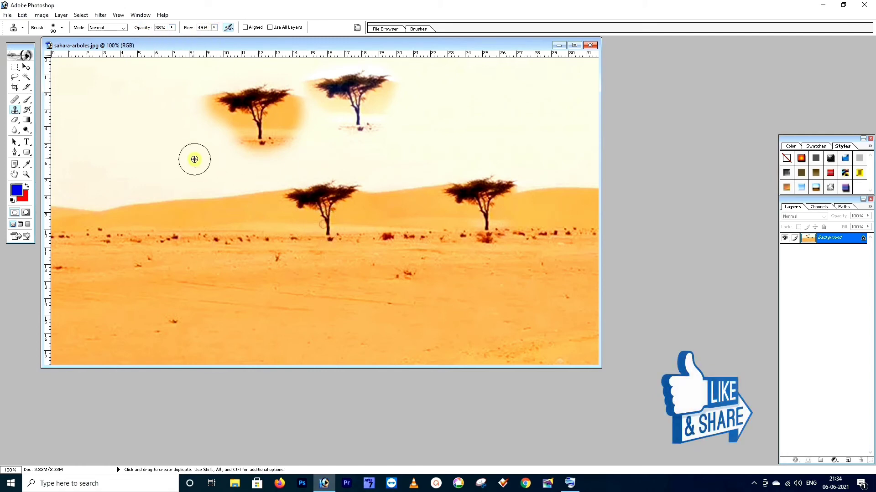
pyautogui.moveTo(150, 146)
pyautogui.mouseDown()
pyautogui.moveTo(112, 107)
pyautogui.moveTo(127, 98)
pyautogui.moveTo(172, 102)
pyautogui.moveTo(160, 143)
pyautogui.moveTo(139, 119)
pyautogui.moveTo(118, 124)
pyautogui.moveTo(173, 124)
pyautogui.mouseUp()
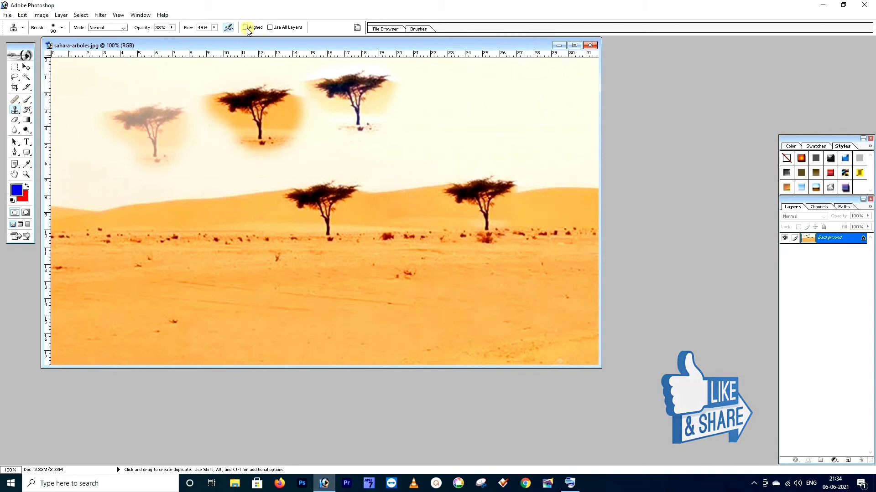
# - With Aligned turned off for the Healing Brush, sample the original tree's trunk and stamp separate copies of it across the sky
pyautogui.click(14, 101)
pyautogui.click(14, 111)
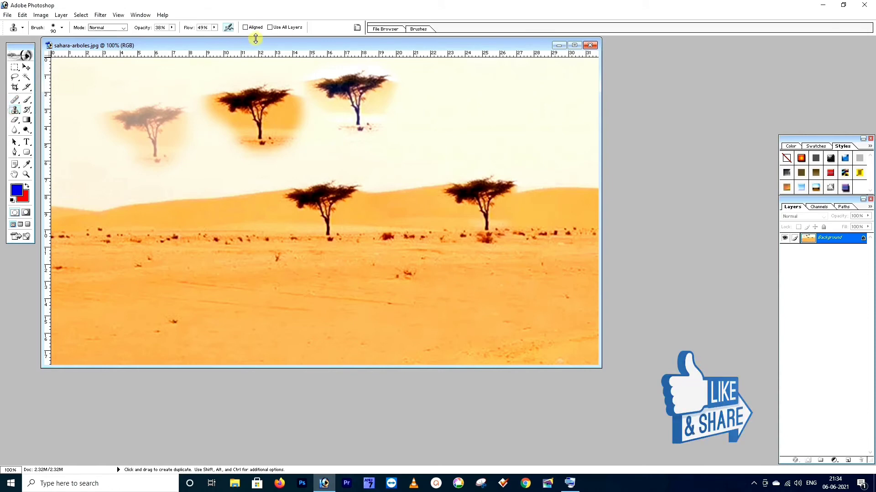
pyautogui.click(14, 101)
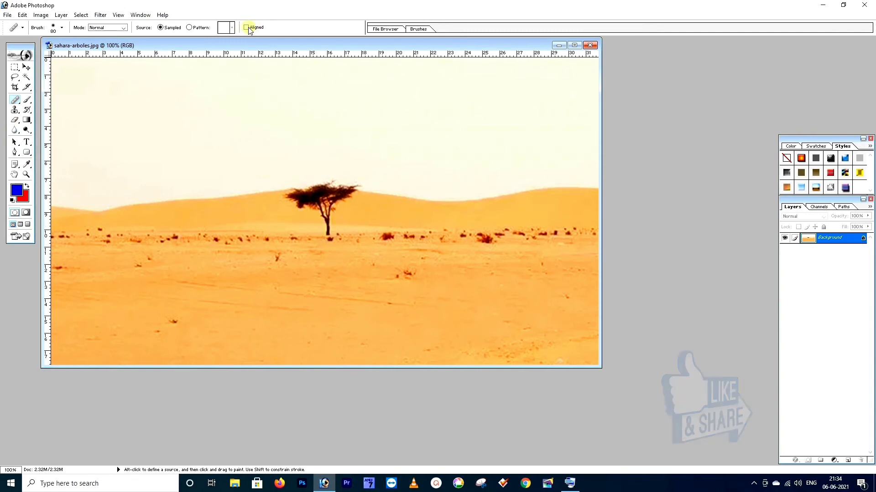
pyautogui.keyDown('alt'); pyautogui.click(328, 227); pyautogui.keyUp('alt')
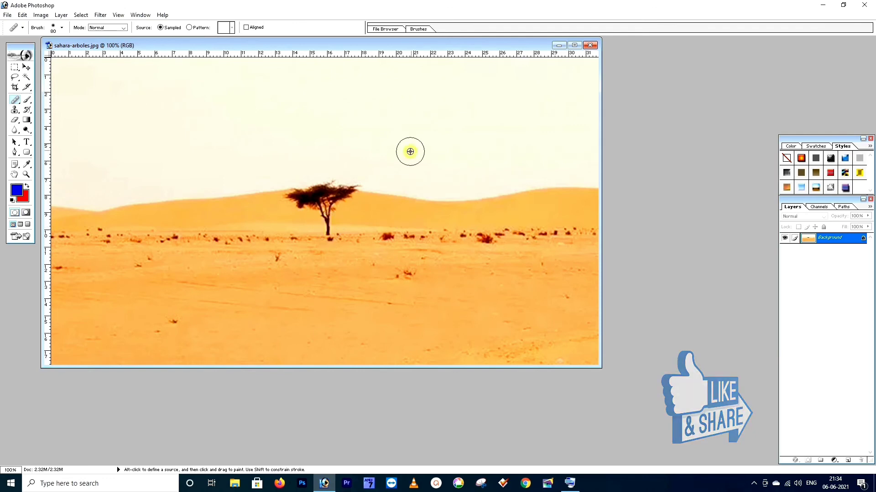
pyautogui.click(418, 159)
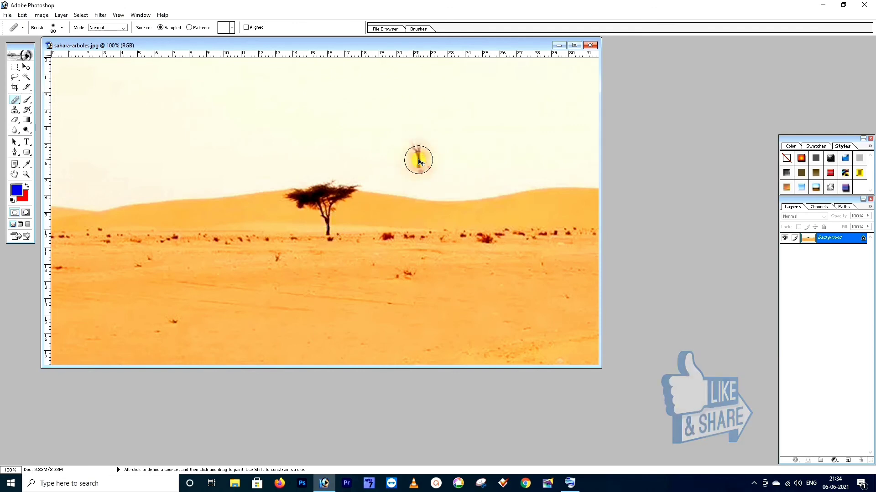
pyautogui.click(370, 106)
pyautogui.click(420, 81)
pyautogui.click(498, 84)
pyautogui.click(535, 132)
pyautogui.click(521, 159)
pyautogui.click(245, 124)
pyautogui.click(129, 117)
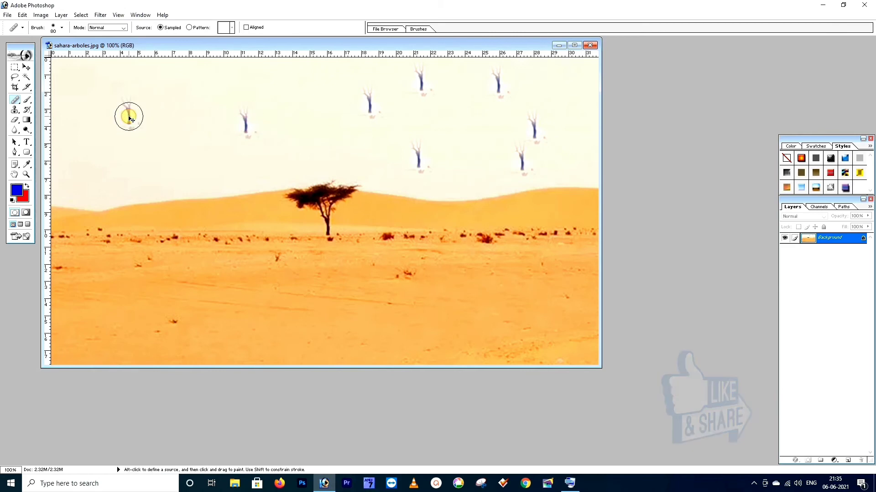
pyautogui.click(158, 160)
pyautogui.click(218, 159)
pyautogui.click(237, 82)
pyautogui.click(302, 102)
pyautogui.click(329, 139)
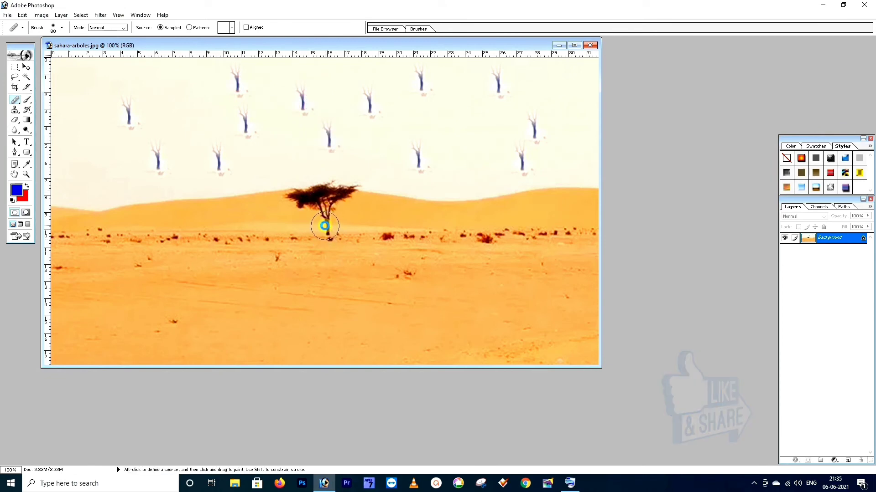
# - Undo all the Healing Brush trunk copies so the sky above the dunes is clear again
pyautogui.hotkey('ctrl', 'alt', 'z')
pyautogui.hotkey('ctrl', 'alt', 'z')
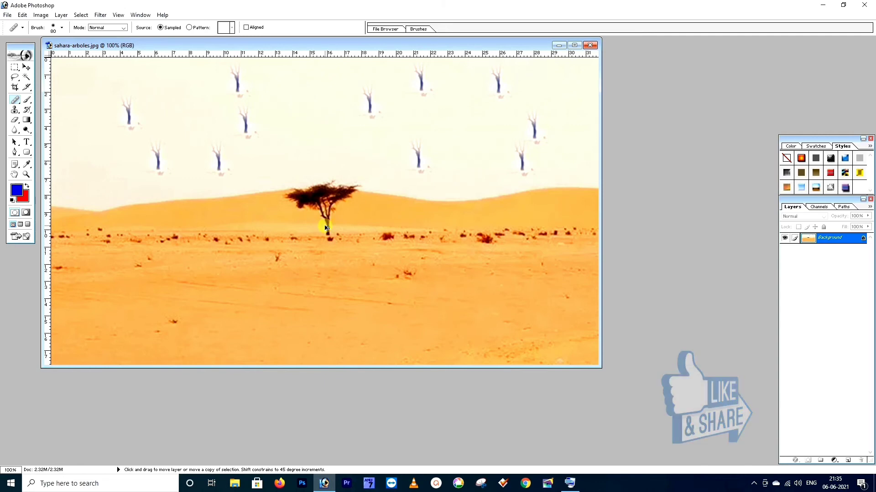
pyautogui.hotkey('ctrl', 'alt', 'z')
pyautogui.hotkey('ctrl', 'alt', 'z')
pyautogui.hotkey('ctrl', 'alt', 'z')
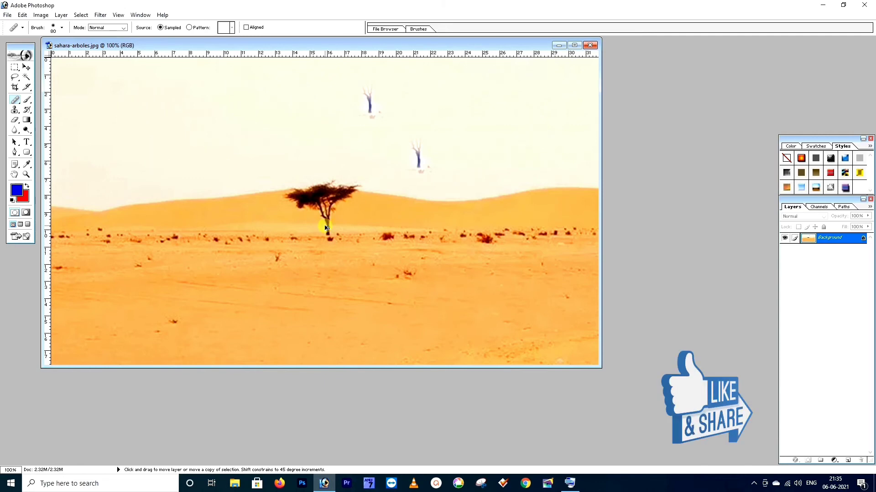
pyautogui.hotkey('ctrl', 'alt', 'z')
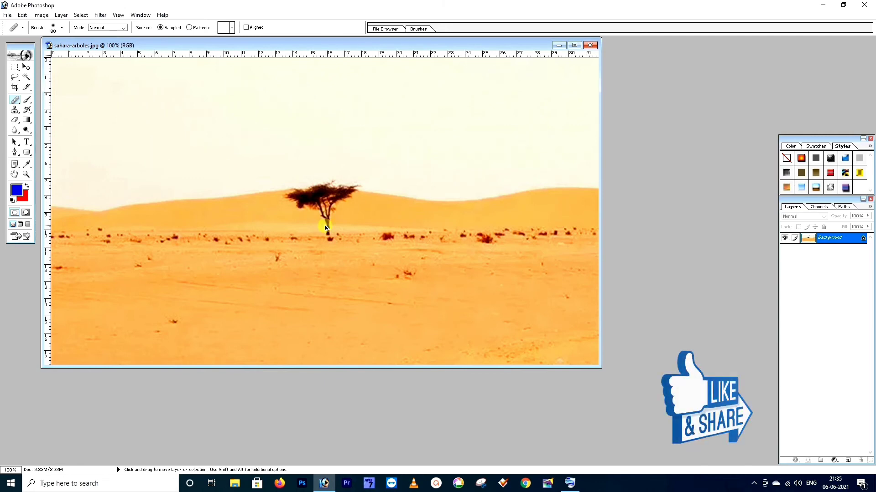
# - Turn on Aligned for the Healing Brush and dab separate spots across the sky from the original tree's trunk sample
pyautogui.click(246, 28)
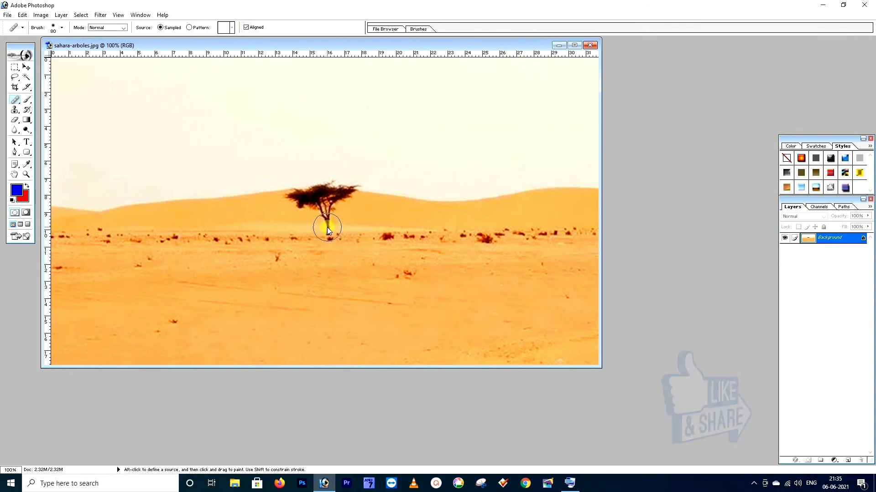
pyautogui.click(434, 139)
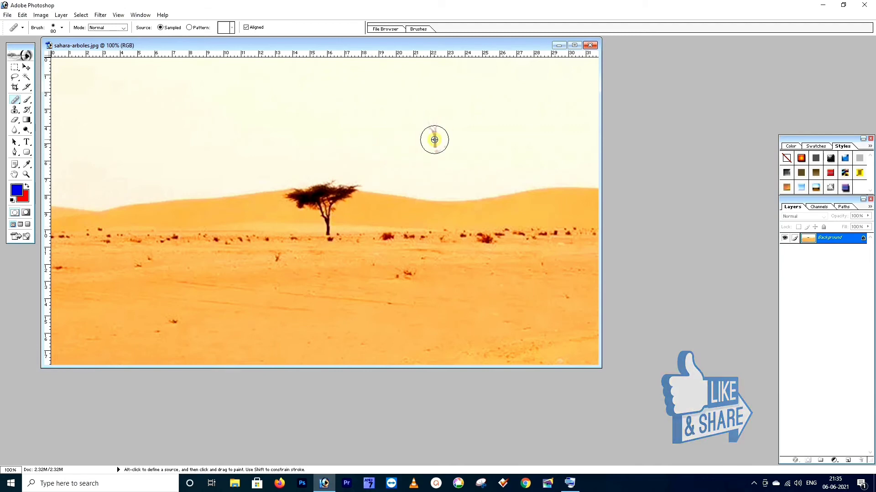
pyautogui.click(300, 115)
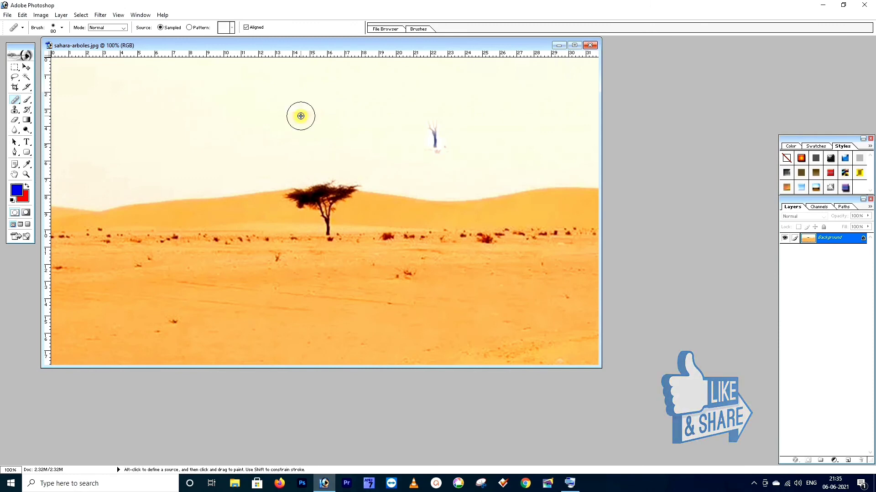
pyautogui.click(521, 100)
pyautogui.click(516, 149)
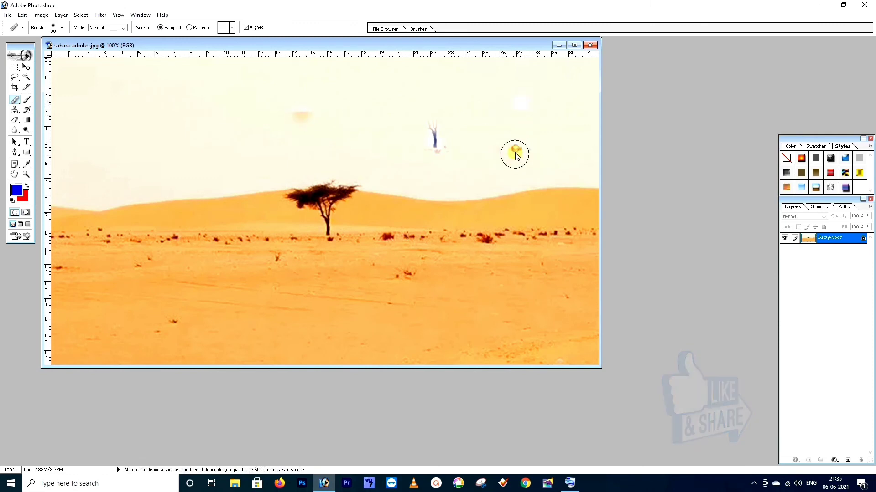
pyautogui.click(507, 178)
pyautogui.click(454, 136)
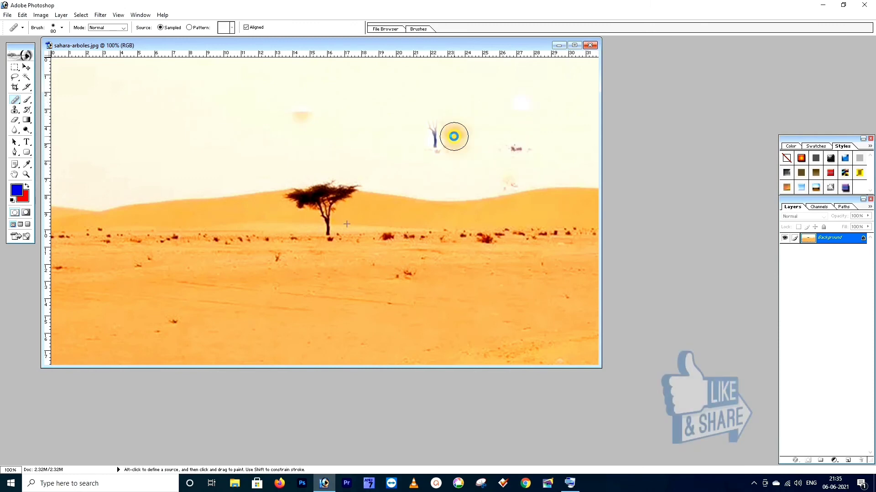
pyautogui.click(444, 105)
pyautogui.click(437, 105)
pyautogui.click(393, 105)
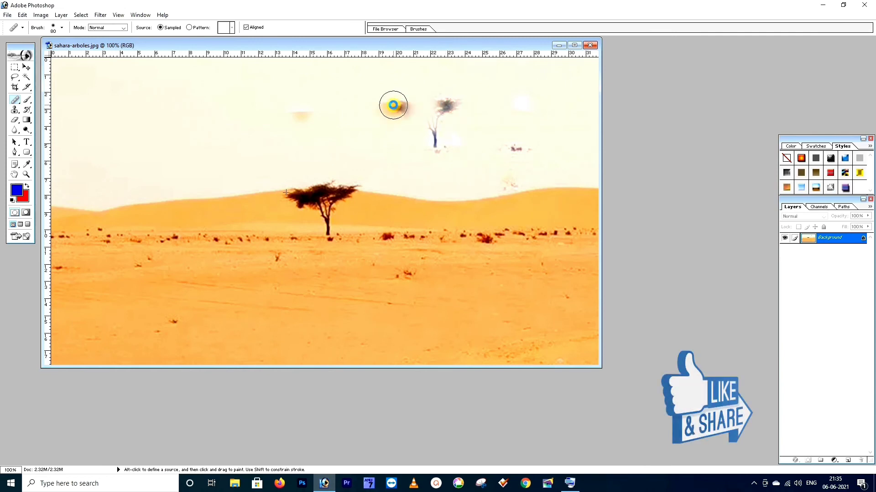
pyautogui.click(213, 125)
pyautogui.click(367, 139)
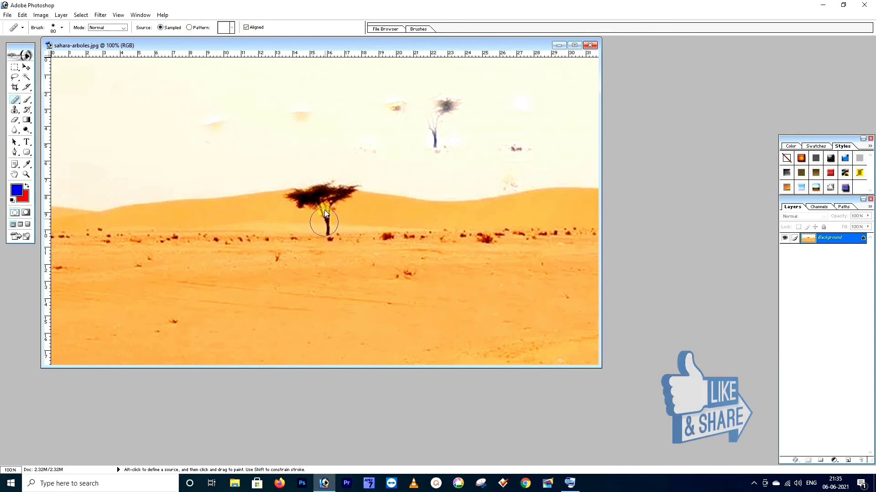
# - Set the Healing Brush source to Pattern and choose the second pattern swatch in the first row
pyautogui.click(189, 28)
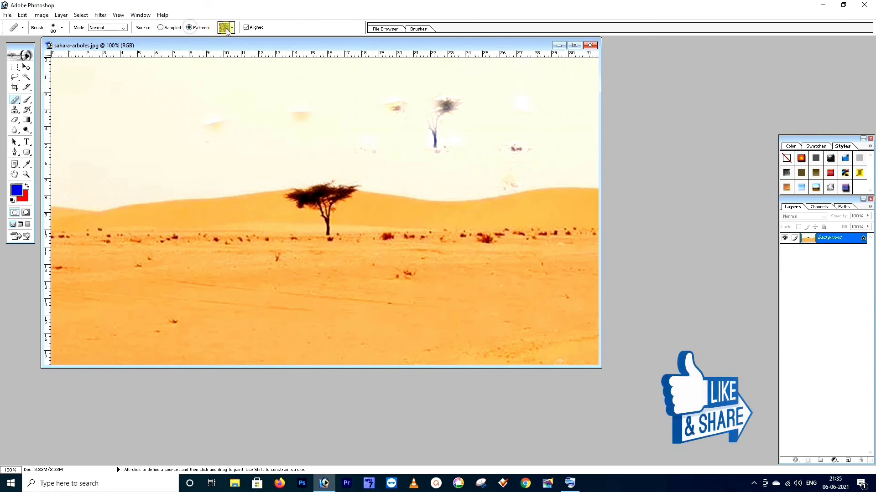
pyautogui.click(232, 28)
pyautogui.click(195, 47)
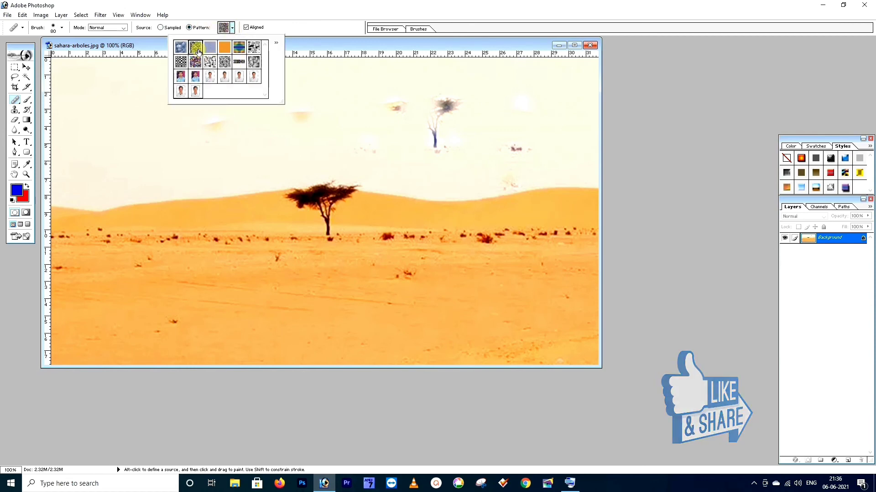
pyautogui.click(201, 168)
# - Enlarge the Healing Brush to 200 and dab the pattern in three overlapping places on the left side of the sky
pyautogui.press(']')
pyautogui.press(']')
pyautogui.press(']')
pyautogui.press(']')
pyautogui.press(']')
pyautogui.press(']')
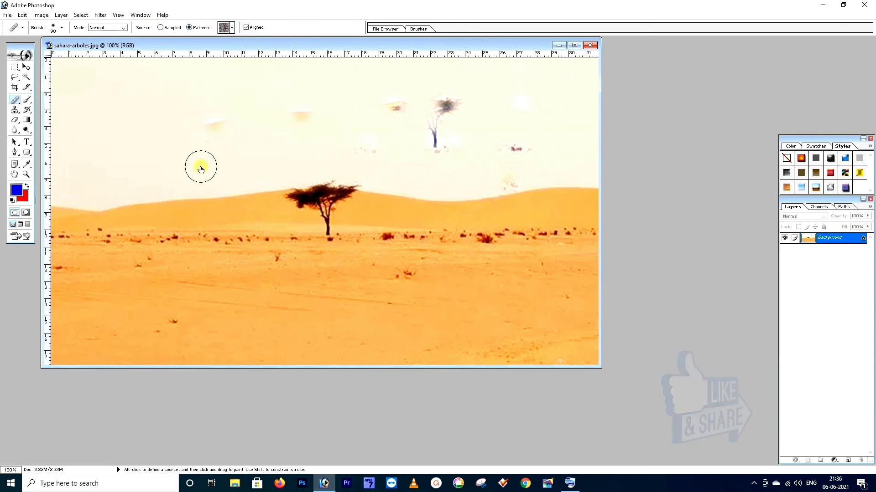
pyautogui.click(135, 155)
pyautogui.click(213, 140)
pyautogui.click(184, 108)
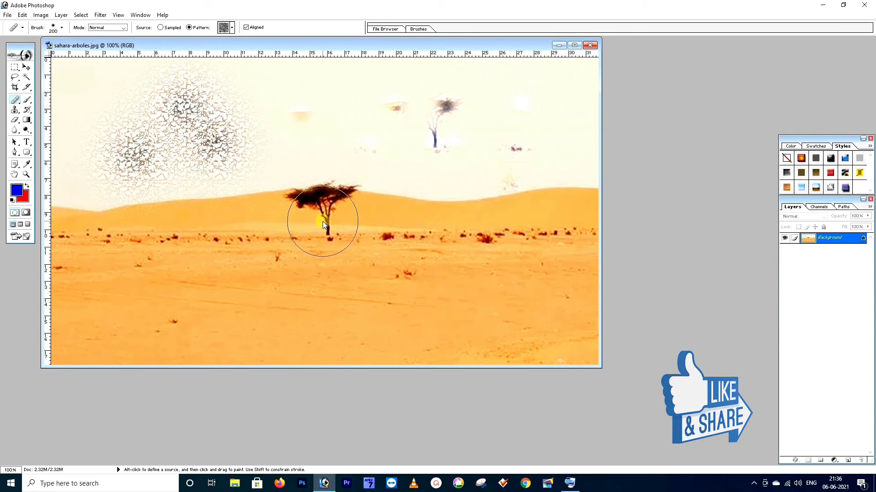
# - Set the Healing Brush source back to Sampled, sample the original tree and paint a copy of it in the far right of the sky
pyautogui.click(161, 27)
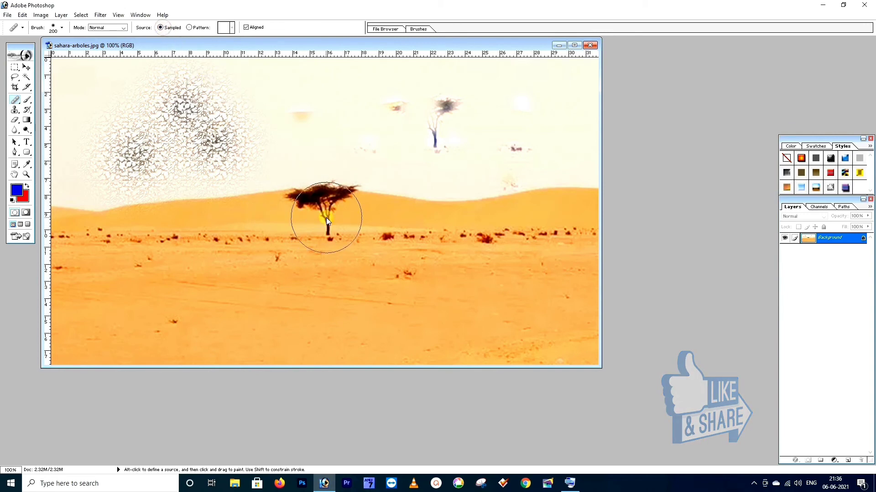
pyautogui.keyDown('alt'); pyautogui.click(323, 213); pyautogui.keyUp('alt')
pyautogui.click(529, 115)
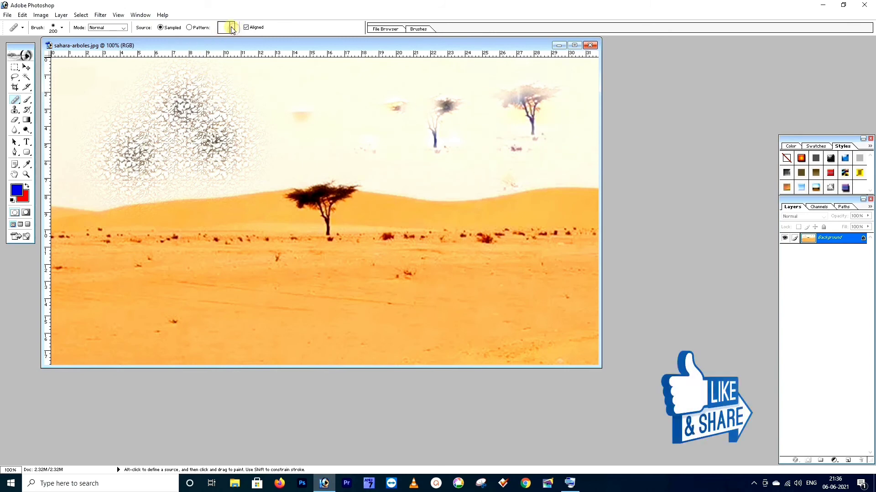
# - Examine the pattern options of the Healing Brush, Patch and Pattern Stamp tools
pyautogui.click(190, 27)
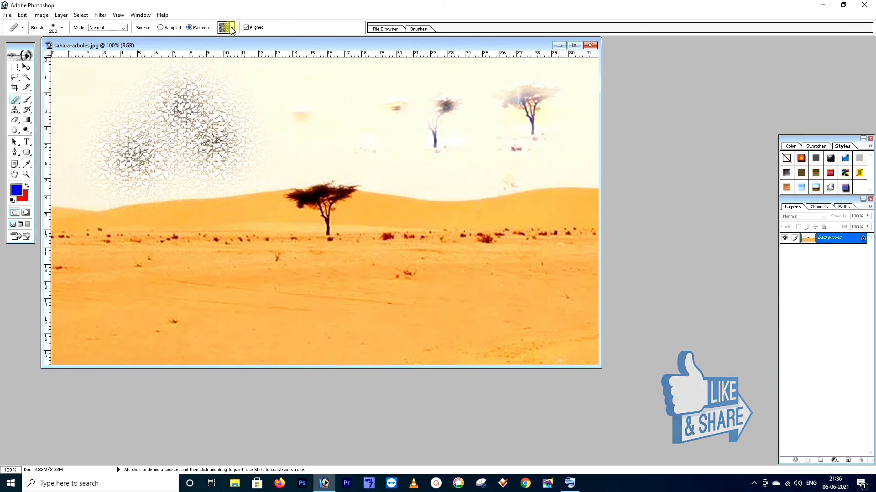
pyautogui.click(232, 28)
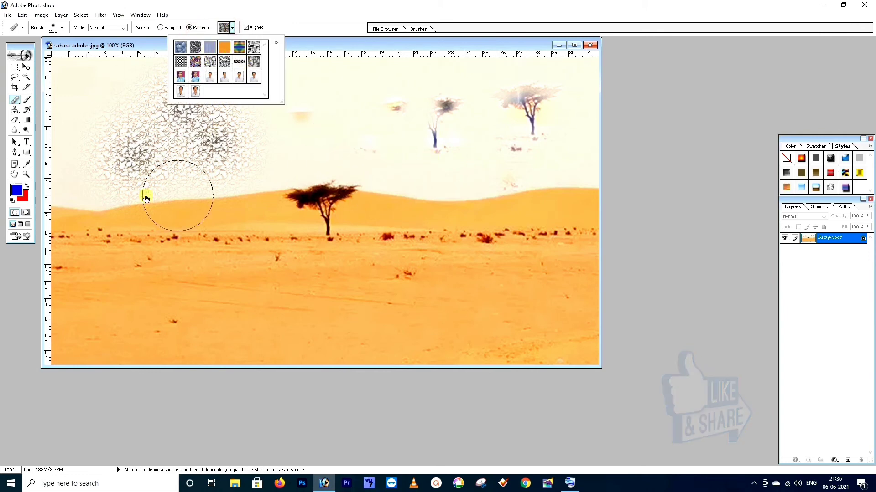
pyautogui.click(20, 103)
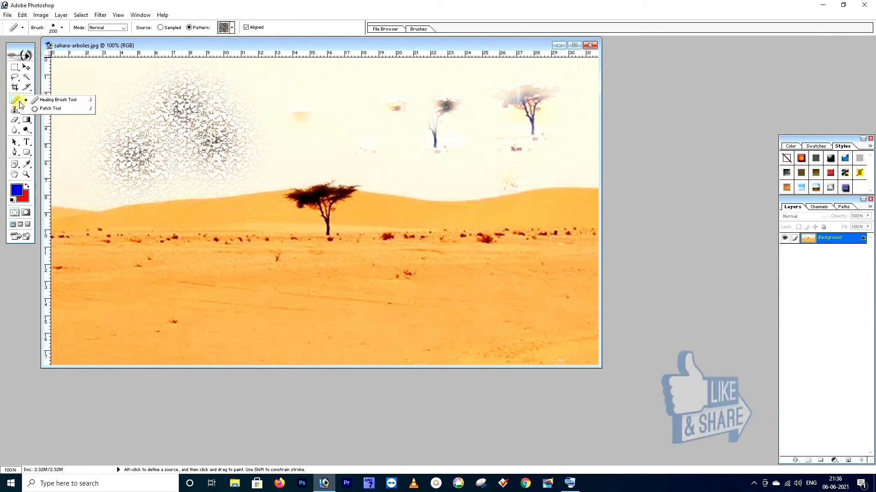
pyautogui.click(34, 108)
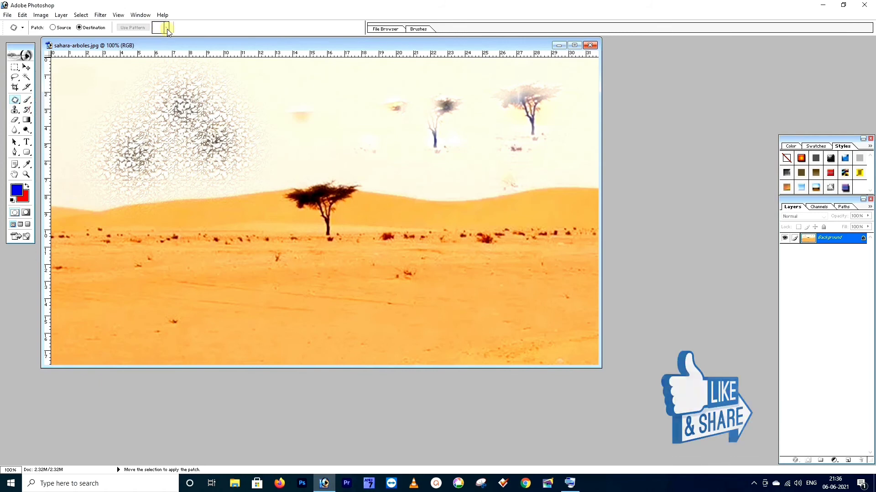
pyautogui.click(15, 109)
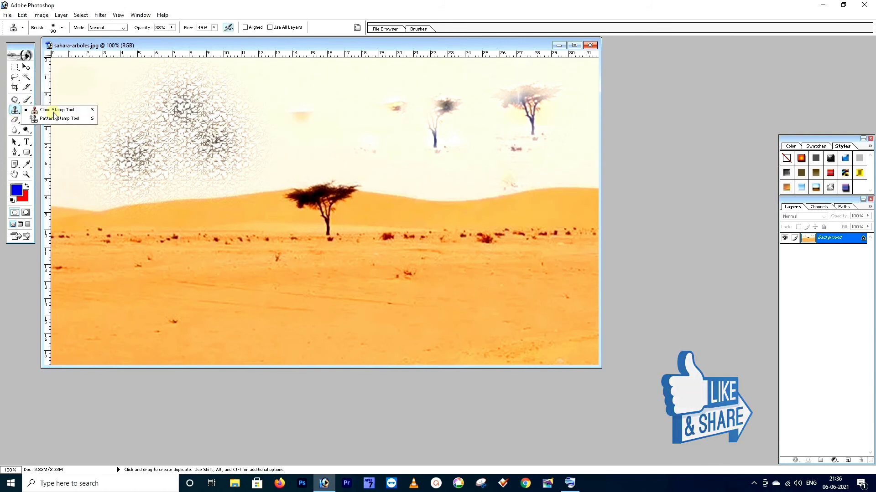
pyautogui.click(41, 109)
pyautogui.click(15, 110)
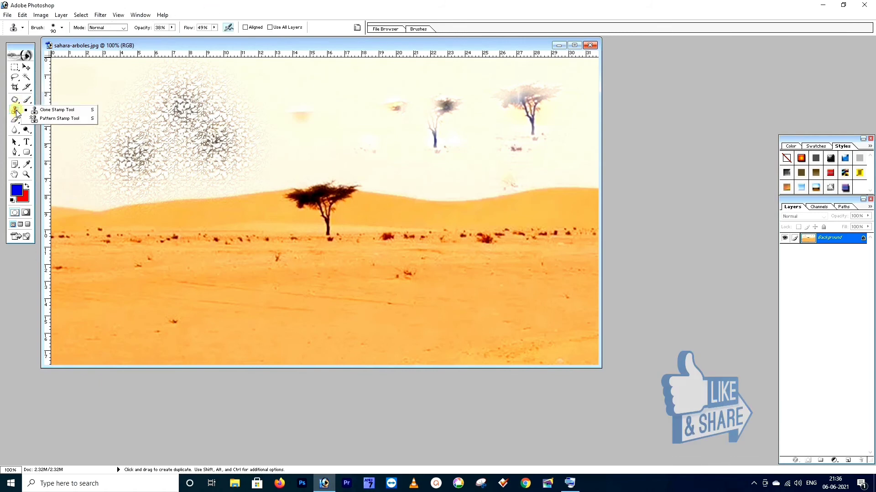
pyautogui.click(48, 120)
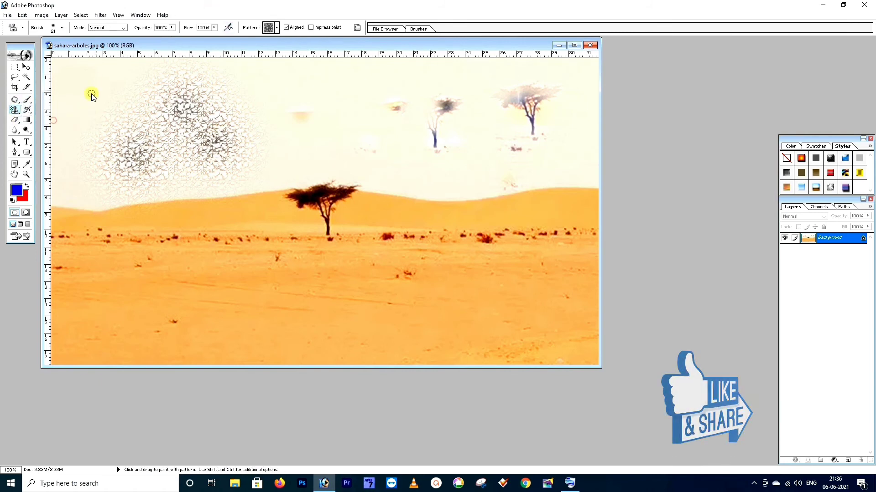
pyautogui.click(277, 29)
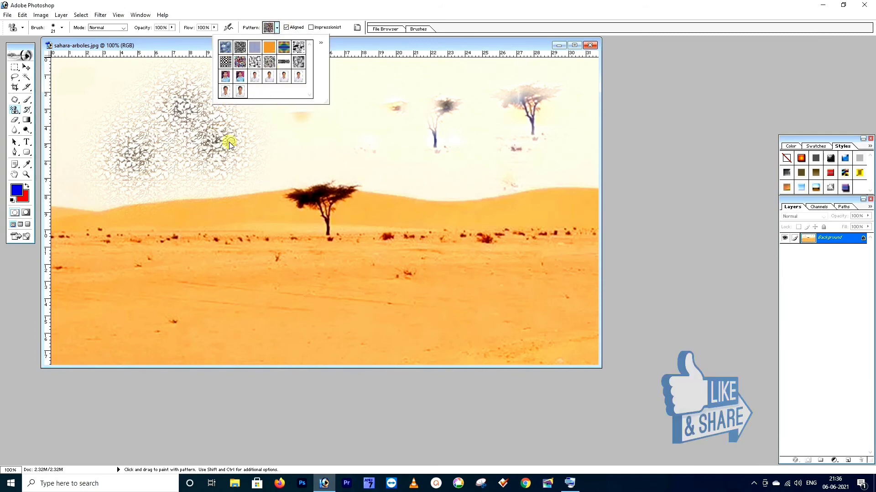
pyautogui.click(20, 104)
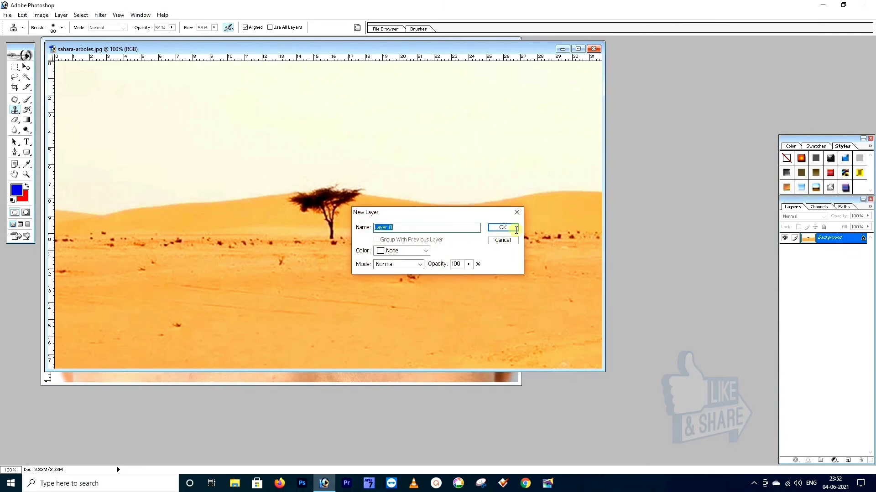
# - Convert the Background of the unpainted desert image into Layer 0 and add a new empty layer above it
pyautogui.click(503, 228)
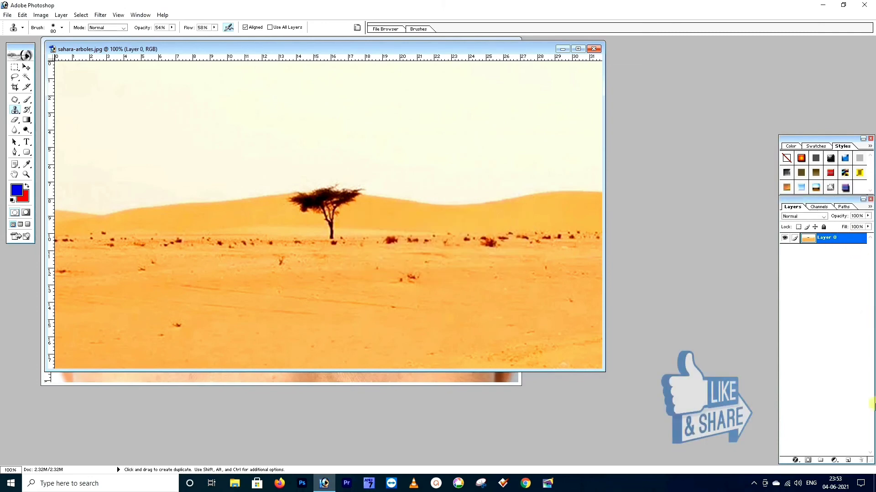
pyautogui.click(848, 462)
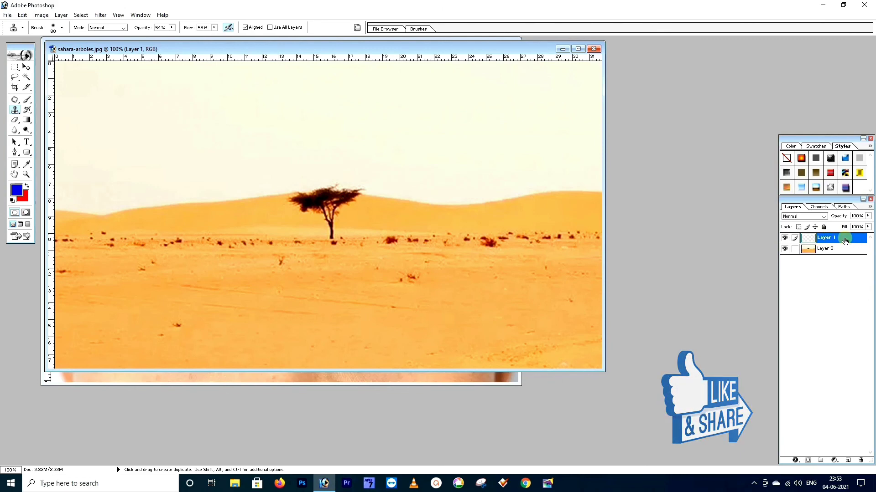
# - Try cloning the tree on the empty Layer 1, and make and undo a test clone beside the tree on Layer 0
pyautogui.keyDown('alt'); pyautogui.click(324, 212); pyautogui.keyUp('alt')
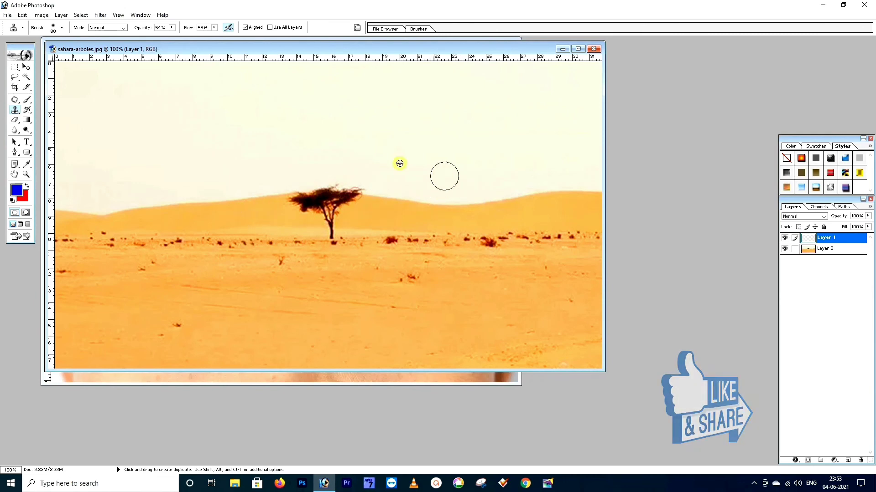
pyautogui.click(825, 252)
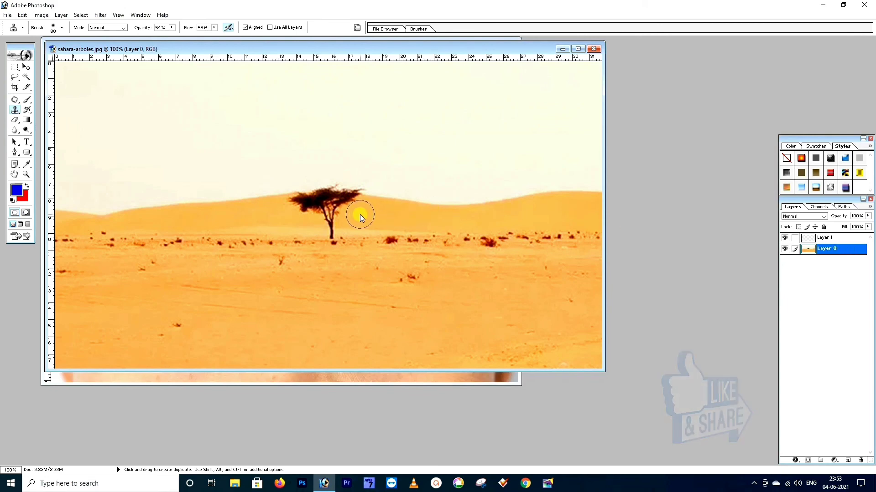
pyautogui.keyDown('alt'); pyautogui.click(339, 209); pyautogui.keyUp('alt')
pyautogui.moveTo(417, 182)
pyautogui.mouseDown()
pyautogui.moveTo(418, 141)
pyautogui.moveTo(517, 180)
pyautogui.moveTo(450, 158)
pyautogui.moveTo(343, 177)
pyautogui.mouseUp()
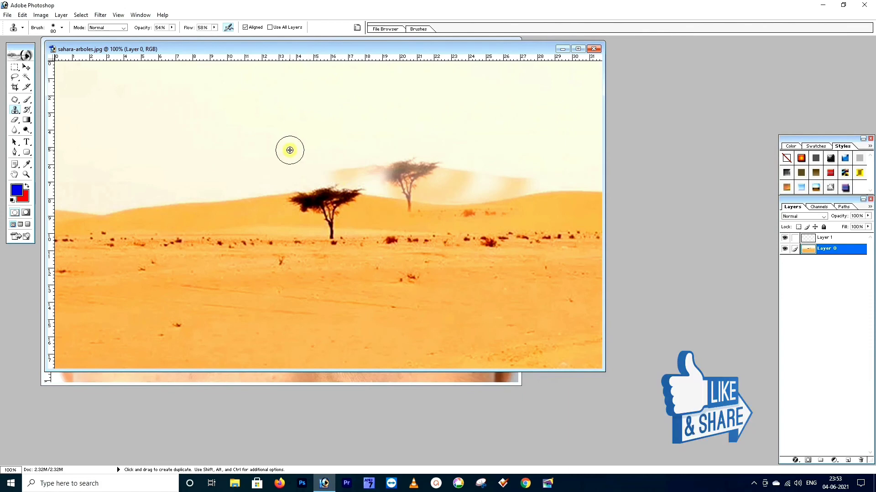
pyautogui.hotkey('ctrl', 'z')
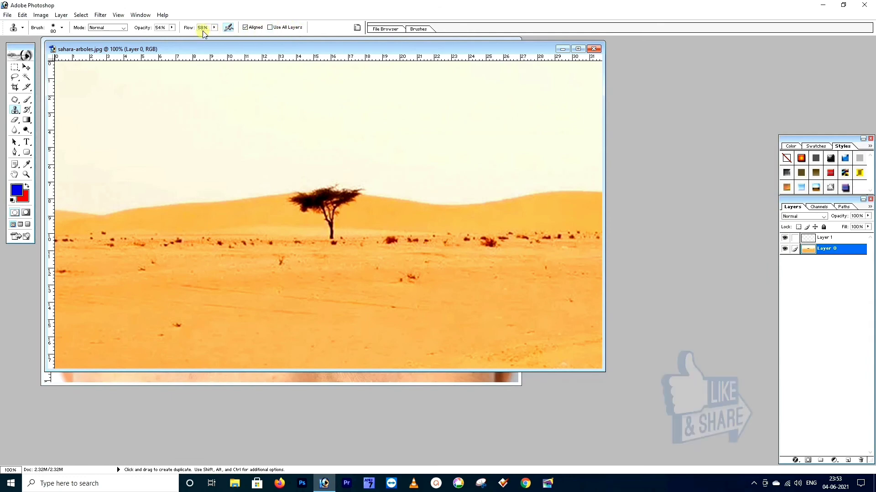
# - Set the Clone Stamp's opacity and flow to 100% and turn on Use All Layers
pyautogui.moveTo(175, 30); pyautogui.dragTo(244, 43)
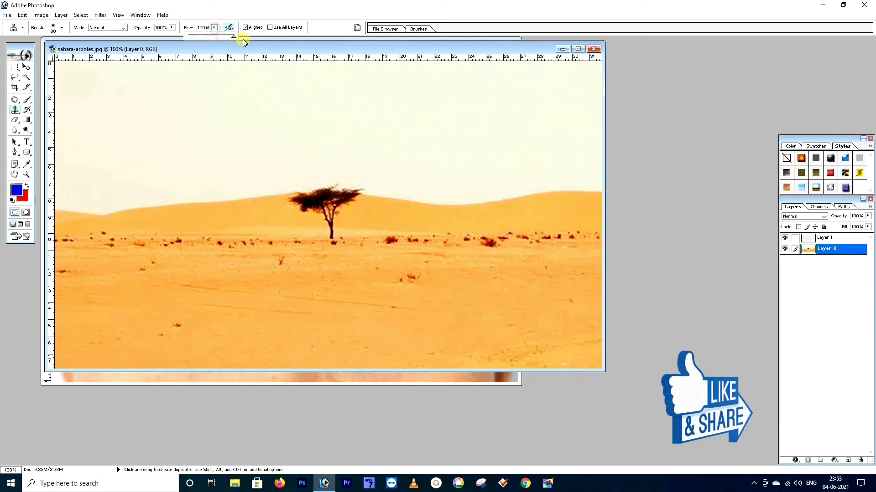
pyautogui.click(280, 28)
pyautogui.click(279, 28)
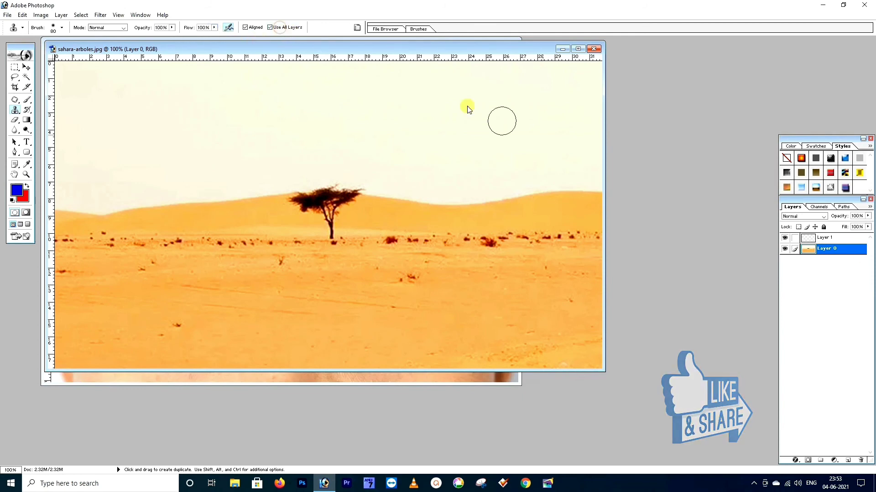
# - On Layer 1, sample the original tree and paint a copy of it over the dunes to its right
pyautogui.click(837, 239)
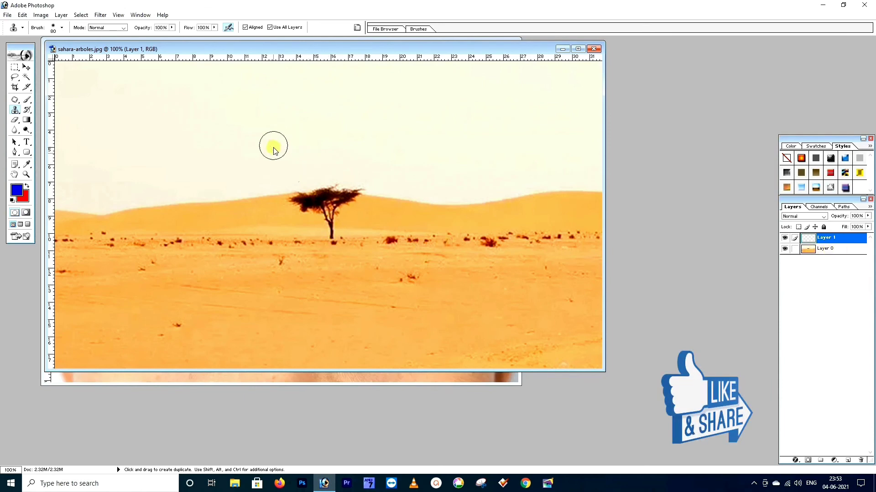
pyautogui.keyDown('alt'); pyautogui.click(327, 229); pyautogui.keyUp('alt')
pyautogui.moveTo(420, 193)
pyautogui.mouseDown()
pyautogui.moveTo(429, 170)
pyautogui.moveTo(404, 143)
pyautogui.moveTo(406, 183)
pyautogui.moveTo(383, 163)
pyautogui.moveTo(459, 159)
pyautogui.moveTo(431, 189)
pyautogui.moveTo(425, 249)
pyautogui.mouseUp()
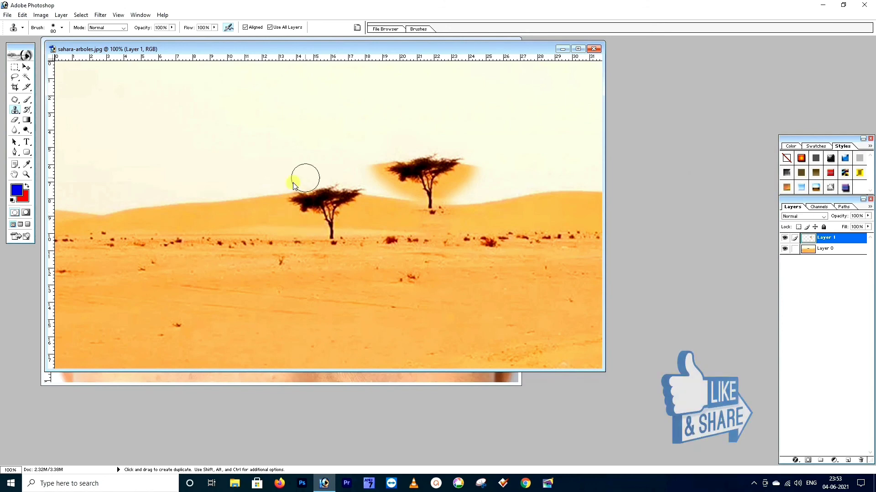
# - Add a new empty layer above Layer 1, sample the original tree's base and paint a copy of the tree over the dunes to its left
pyautogui.click(850, 460)
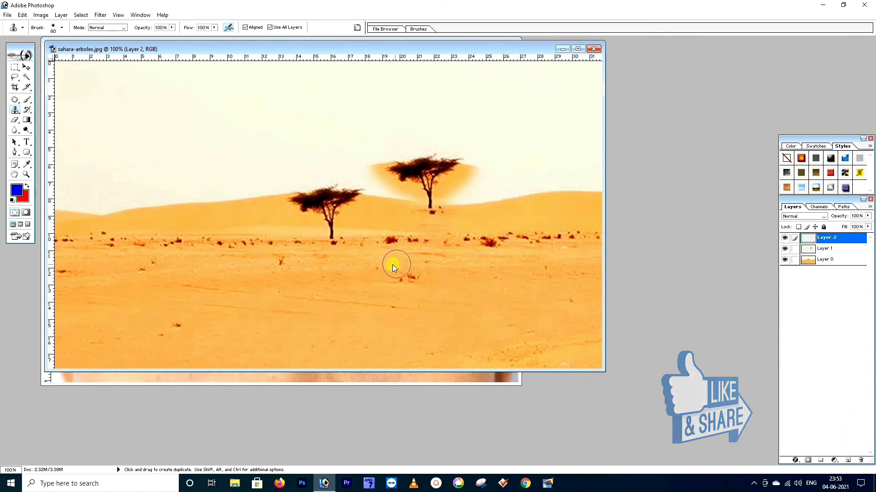
pyautogui.keyDown('alt'); pyautogui.click(330, 235); pyautogui.keyUp('alt')
pyautogui.moveTo(225, 219)
pyautogui.mouseDown()
pyautogui.moveTo(177, 172)
pyautogui.moveTo(244, 185)
pyautogui.moveTo(230, 213)
pyautogui.mouseUp()
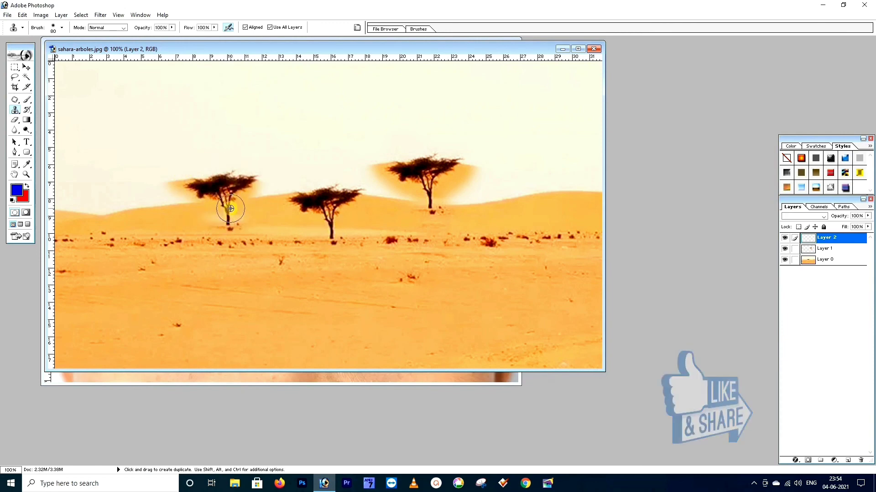
# - Turn off Aligned and Use All Layers, and try cloning over the far-left dunes and the sky on Layer 2
pyautogui.click(248, 28)
pyautogui.click(273, 28)
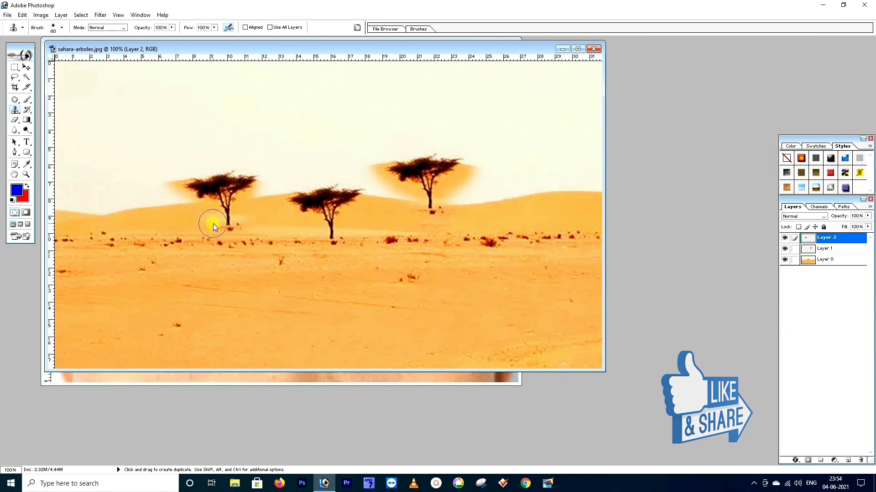
pyautogui.moveTo(168, 221); pyautogui.dragTo(145, 226)
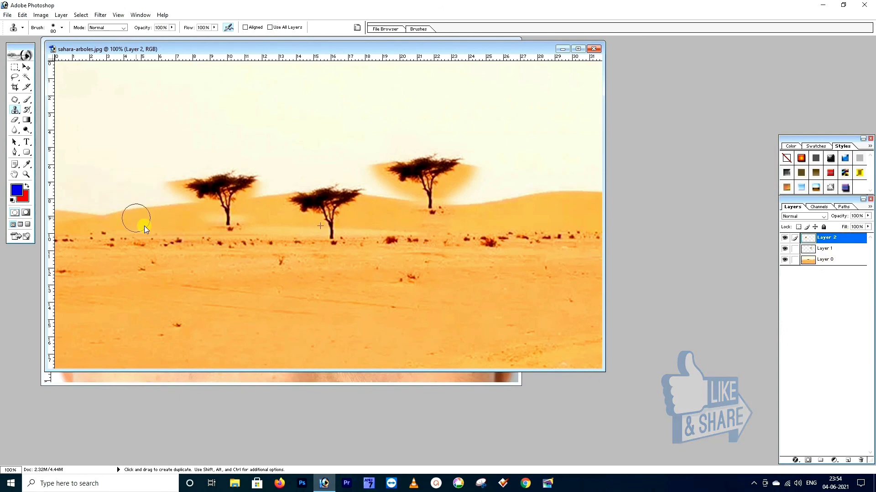
pyautogui.keyDown('alt'); pyautogui.click(141, 178); pyautogui.keyUp('alt')
pyautogui.click(107, 178)
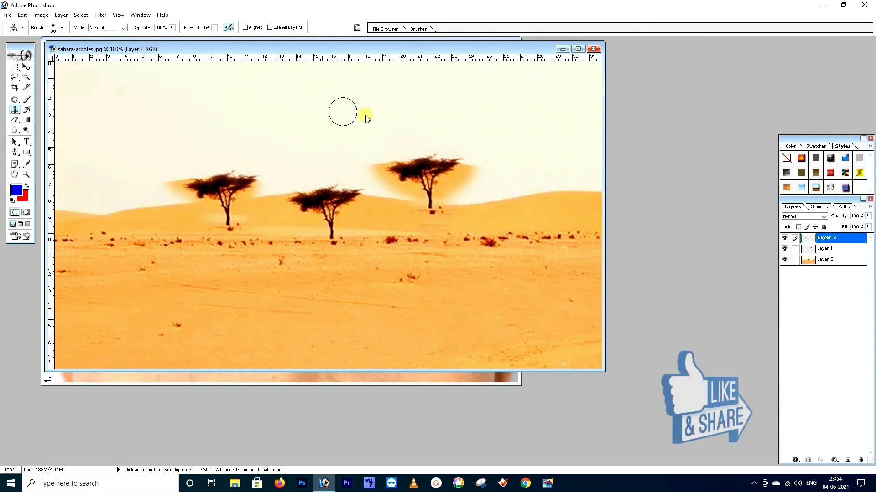
# - Close the layered desert image and open Pimples.jpg
pyautogui.click(594, 49)
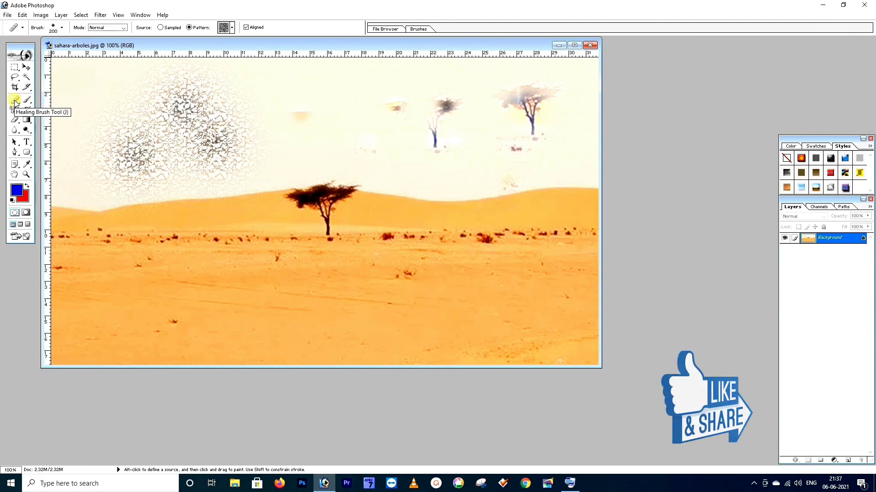
pyautogui.click(7, 14)
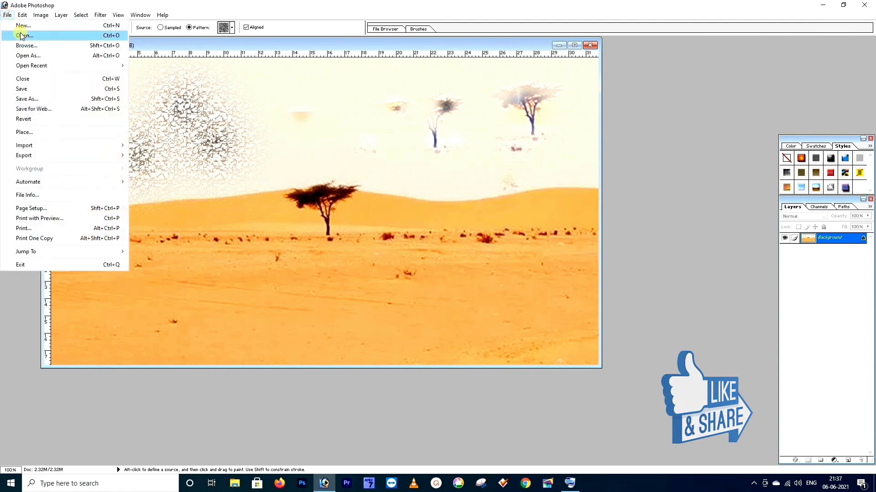
pyautogui.click(21, 36)
pyautogui.scroll(-3, 539, 229)
pyautogui.click(316, 241)
pyautogui.click(640, 292)
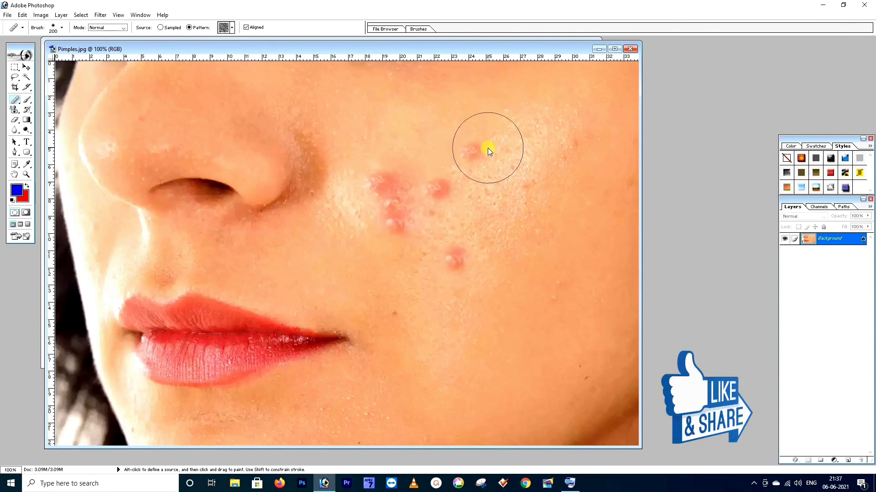
# - Reduce the Healing Brush size to 150, and make and undo a Pattern-source test dab on the cheek below the pimples
pyautogui.click(14, 106)
pyautogui.click(51, 100)
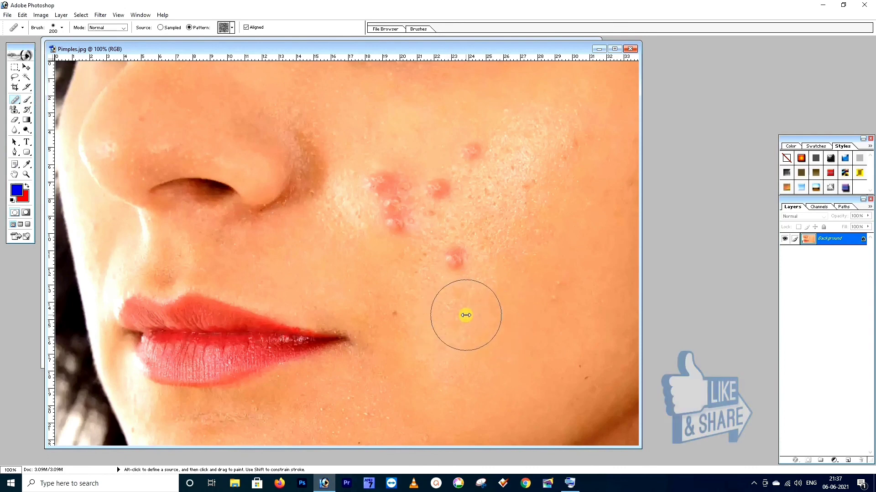
pyautogui.press('[')
pyautogui.press('[')
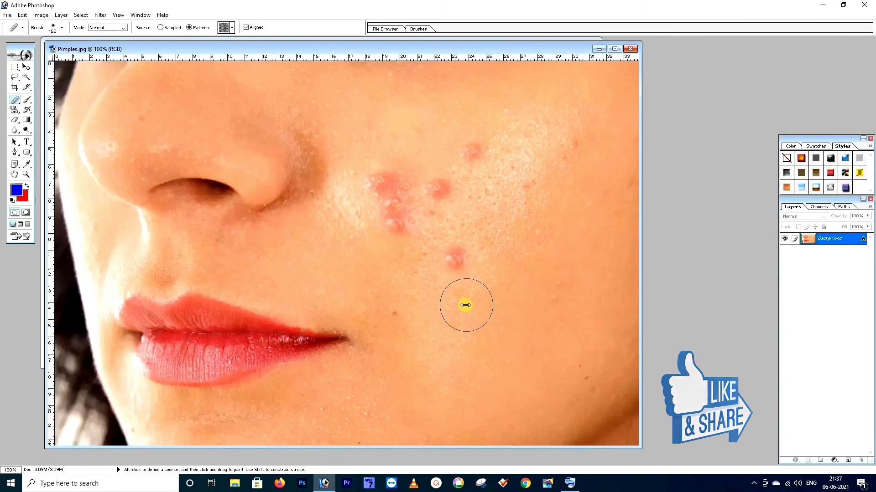
pyautogui.click(458, 308)
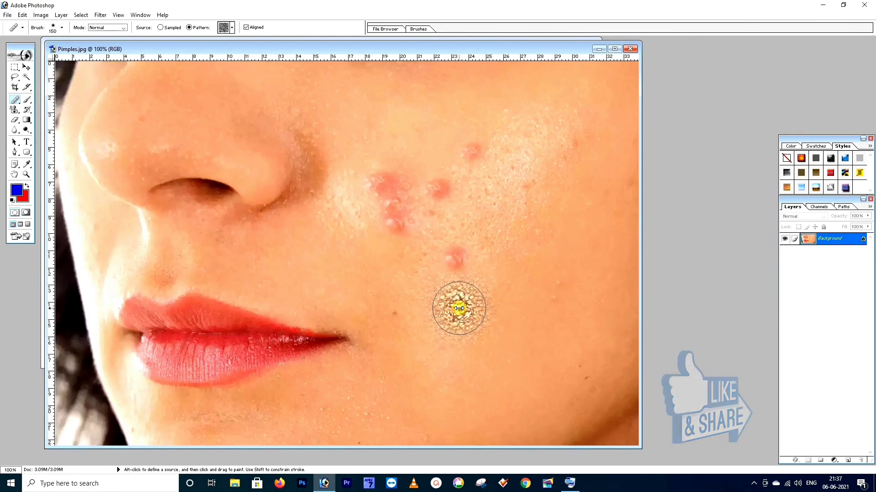
pyautogui.hotkey('ctrl', 'z')
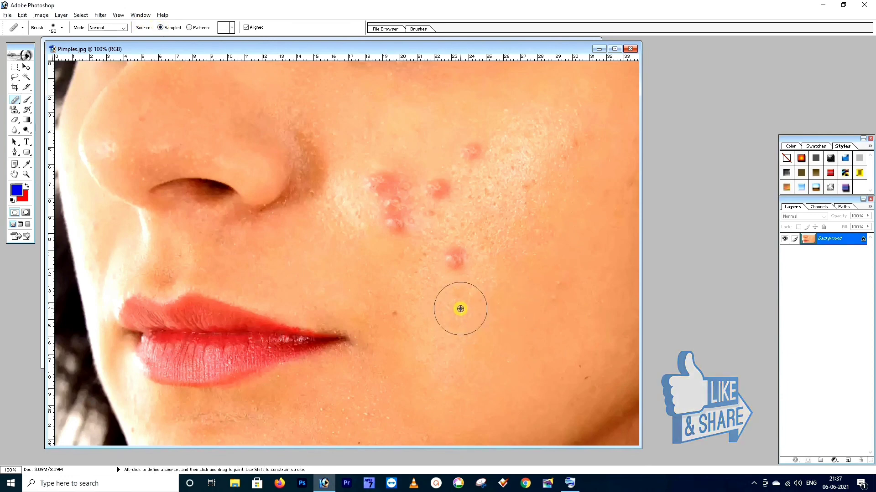
# - With the Healing Brush source set to Sampled, sample clean cheek skin and heal all the red pimples beside the nose
pyautogui.click(455, 258)
pyautogui.keyDown('alt'); pyautogui.click(455, 258); pyautogui.keyUp('alt')
pyautogui.click(391, 204)
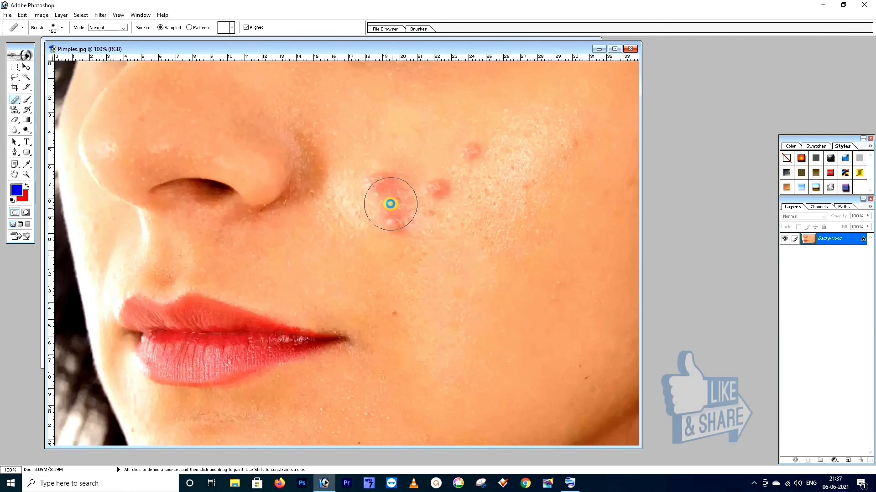
pyautogui.click(405, 222)
pyautogui.click(381, 184)
pyautogui.click(439, 190)
pyautogui.click(476, 157)
pyautogui.click(396, 190)
pyautogui.click(374, 186)
pyautogui.click(431, 194)
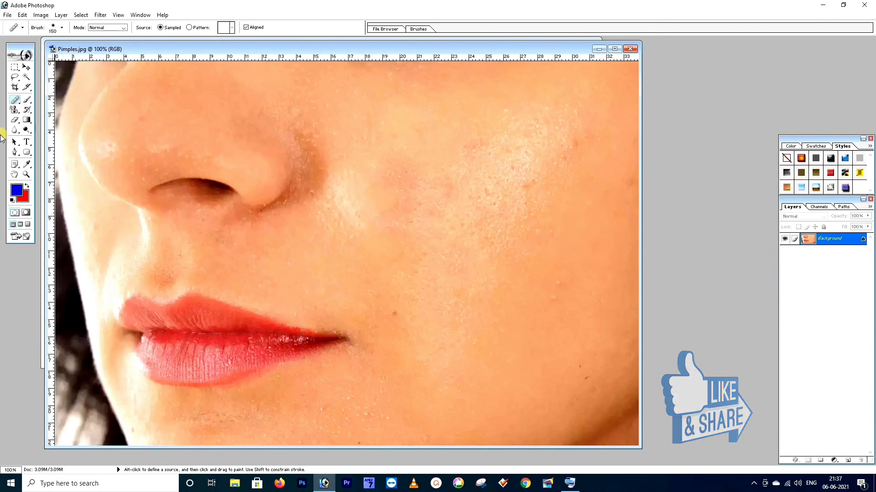
# - Select the Clone Stamp tool in place of the Pattern Stamp, and switch to the Patch tool
pyautogui.click(14, 111)
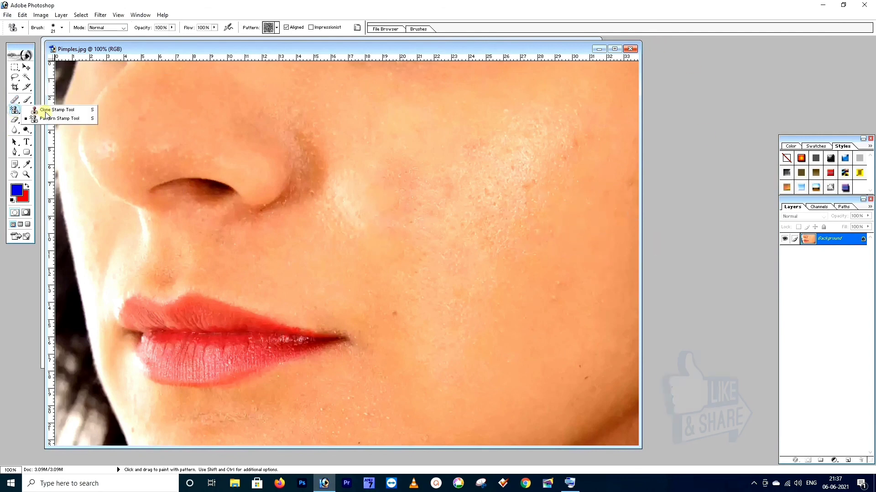
pyautogui.click(42, 111)
pyautogui.rightClick(17, 101)
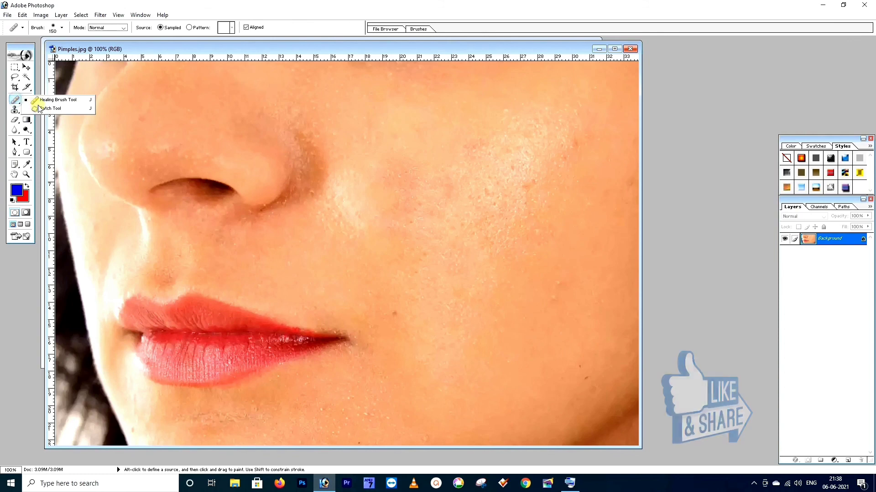
pyautogui.click(38, 105)
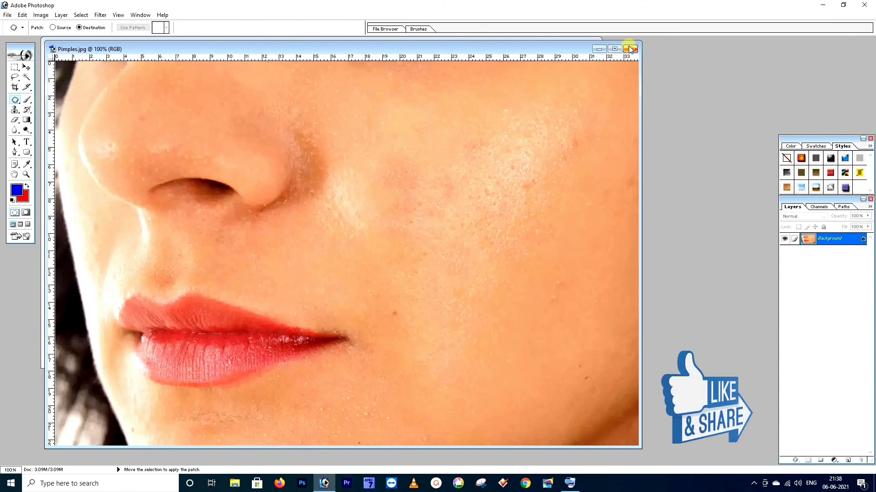